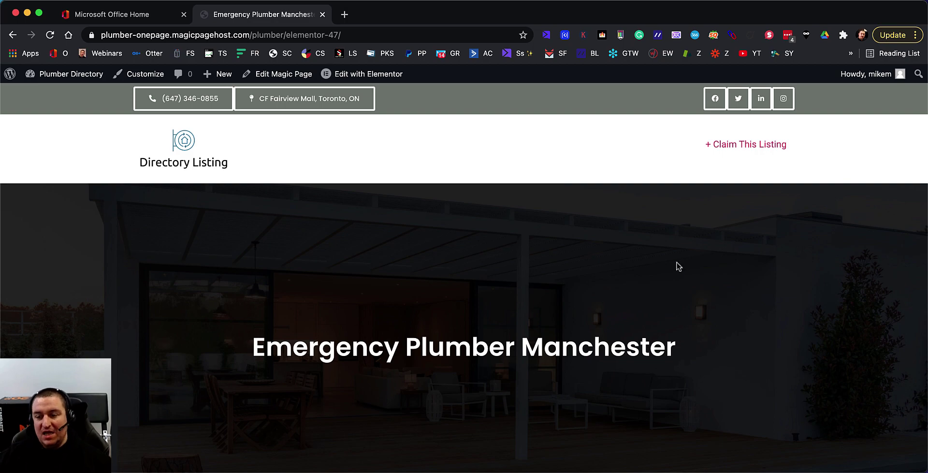
- Open the J.w. Plumbing listing from the Emergency Plumber page's nearby businesses and review it
scroll(606, 247, down, 10)
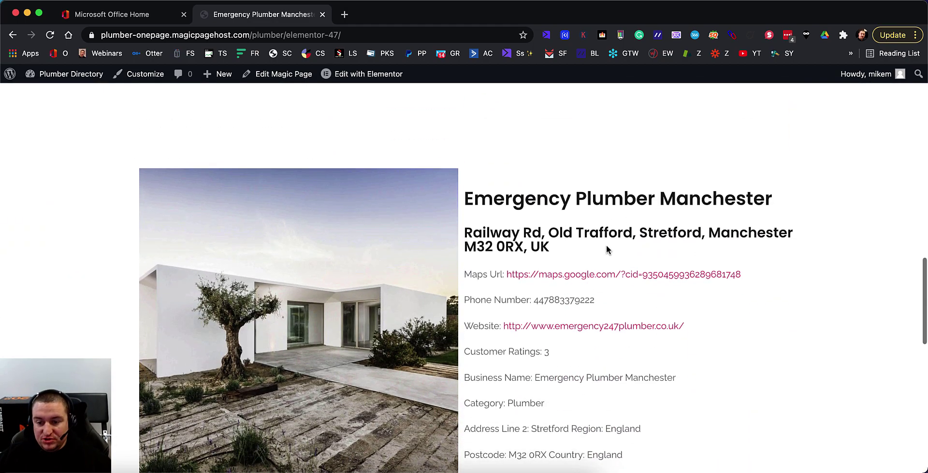
scroll(607, 248, down, 15)
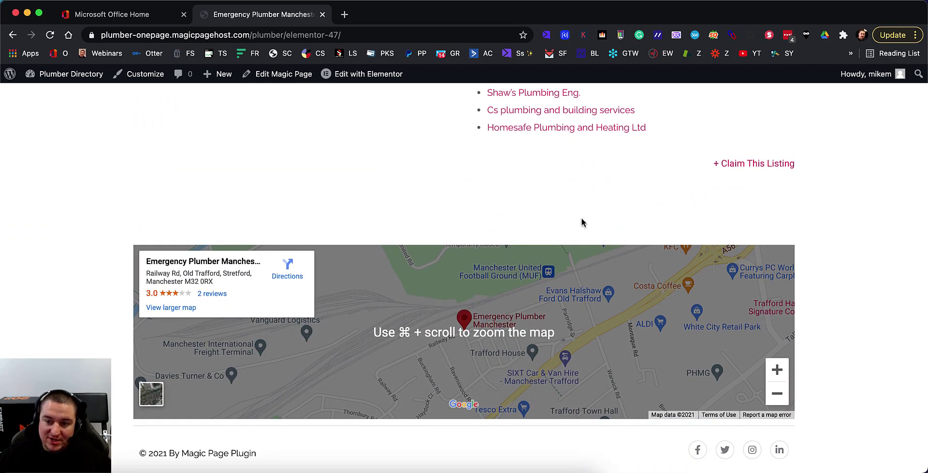
scroll(581, 179, up, 20)
scroll(580, 178, down, 15)
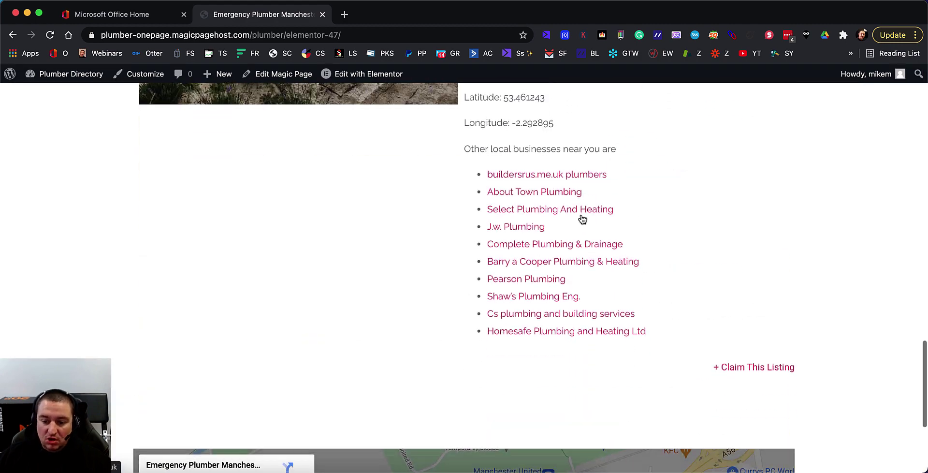
click(509, 226)
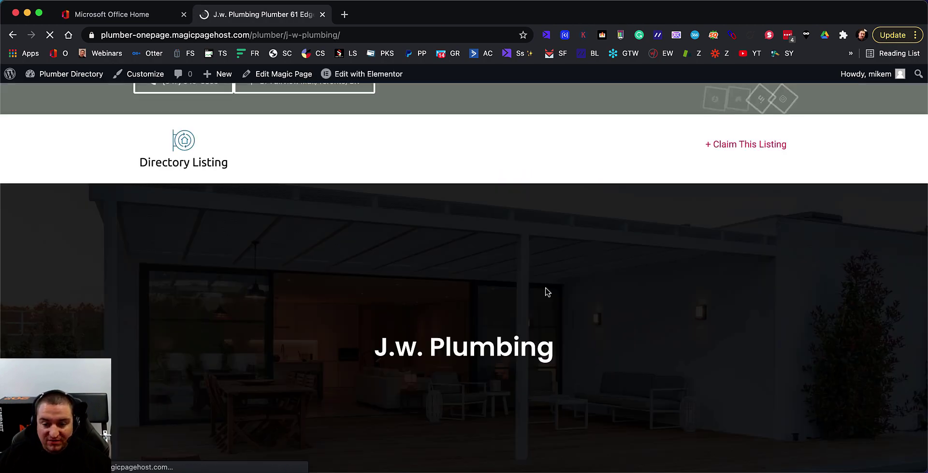
scroll(546, 290, down, 15)
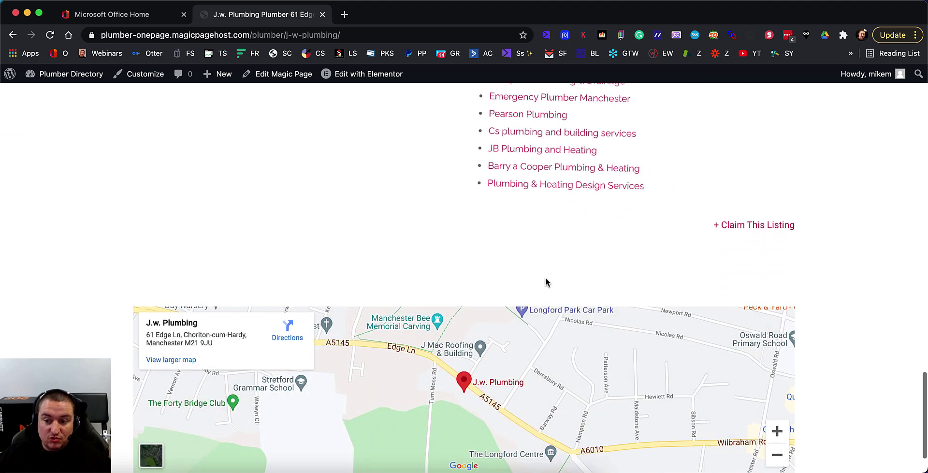
scroll(545, 282, up, 3)
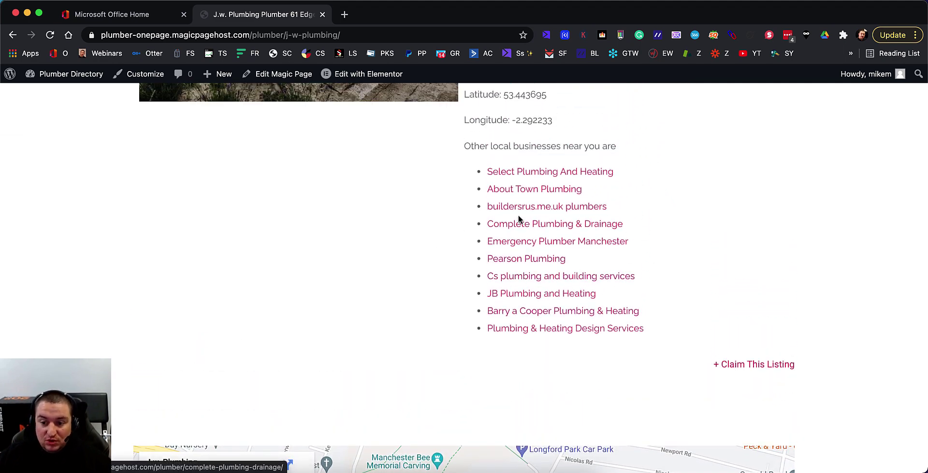
scroll(578, 263, up, 15)
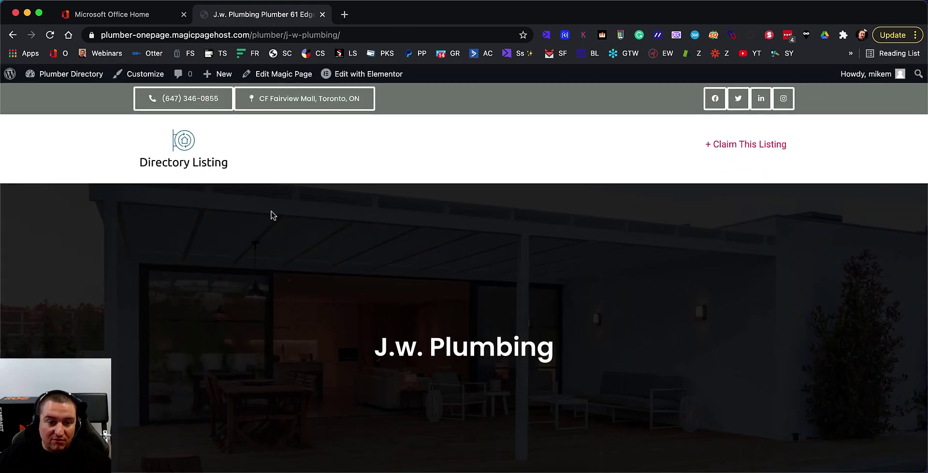
scroll(524, 329, down, 5)
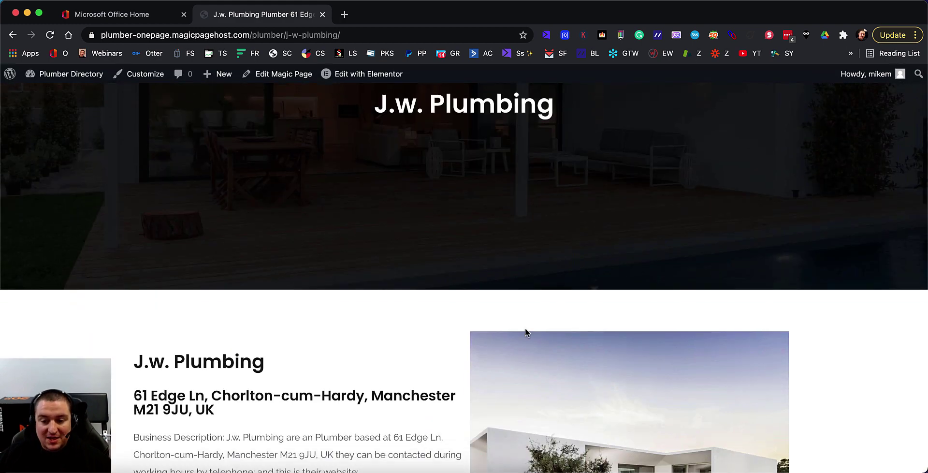
scroll(384, 380, down, 12)
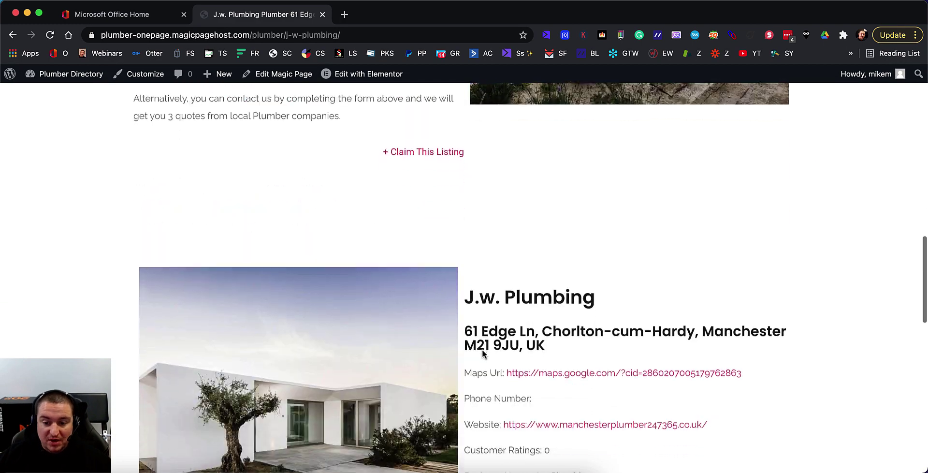
scroll(482, 349, down, 10)
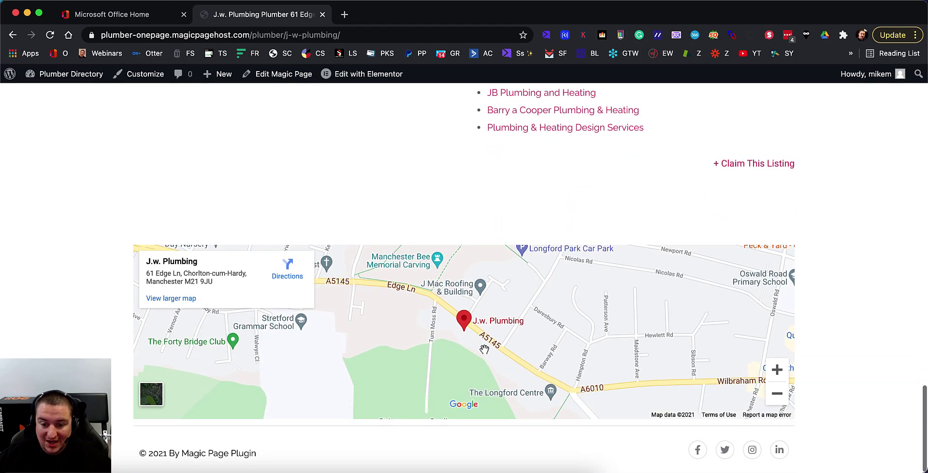
scroll(562, 244, up, 20)
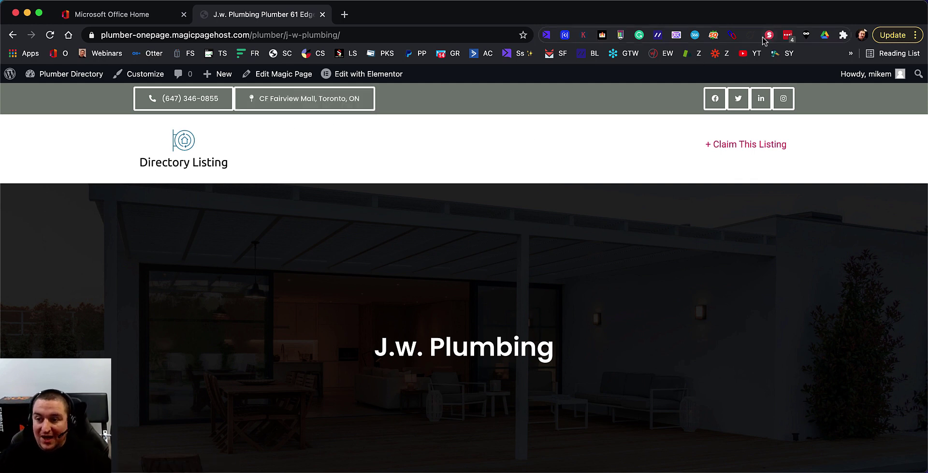
- Run a SEOquake diagnosis audit on the page (8 passed, 6 errors, 5 warnings)
click(713, 34)
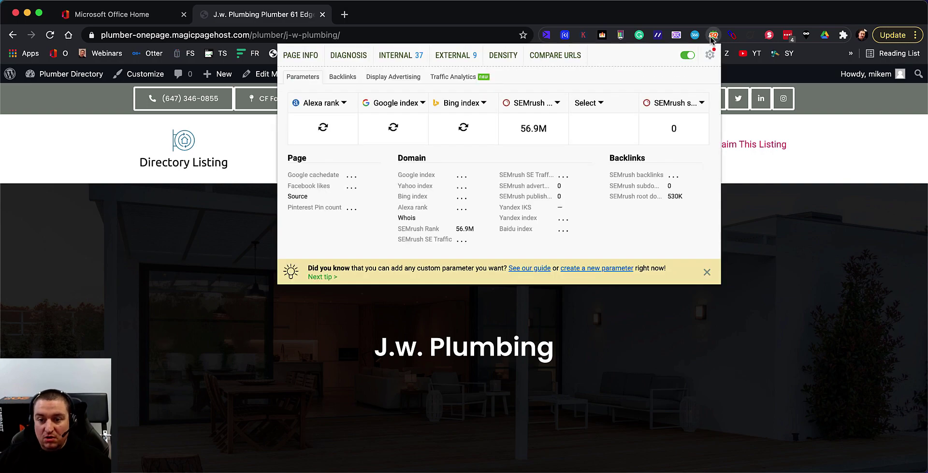
click(336, 57)
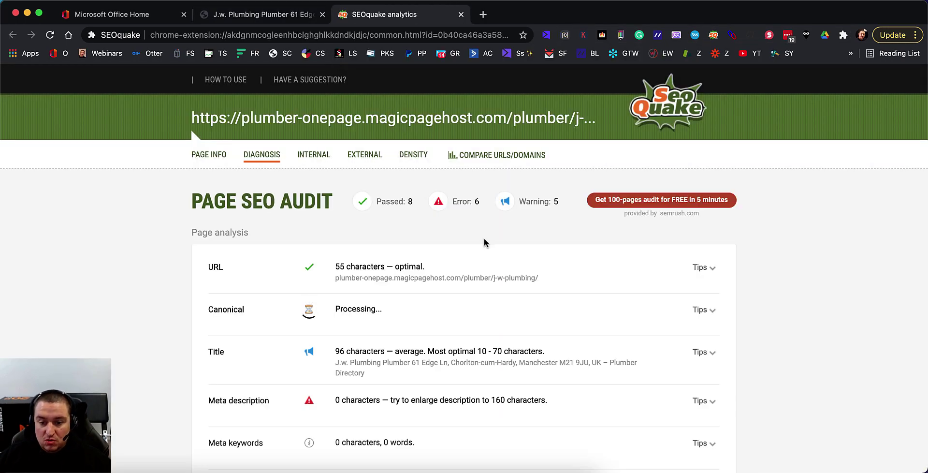
scroll(483, 242, down, 15)
scroll(455, 317, up, 6)
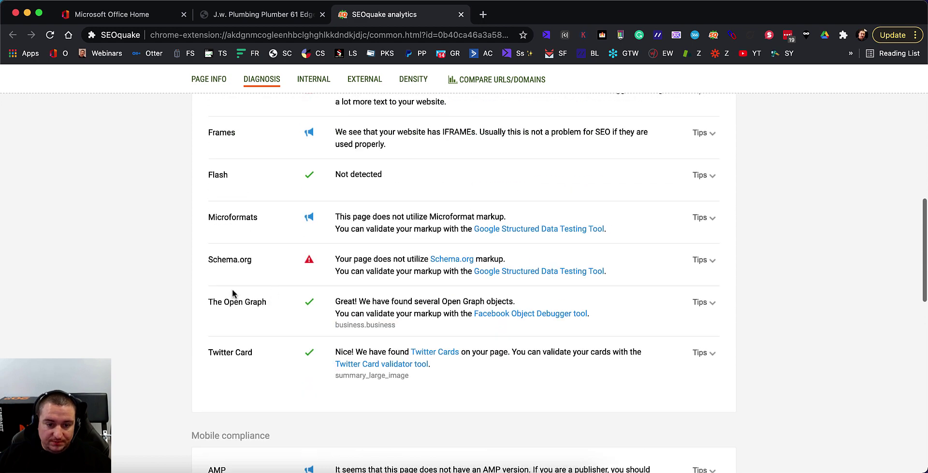
- Test the J.w. Plumbing page in Google's Structured Data Testing Tool, dismissing the shutdown notice
click(542, 271)
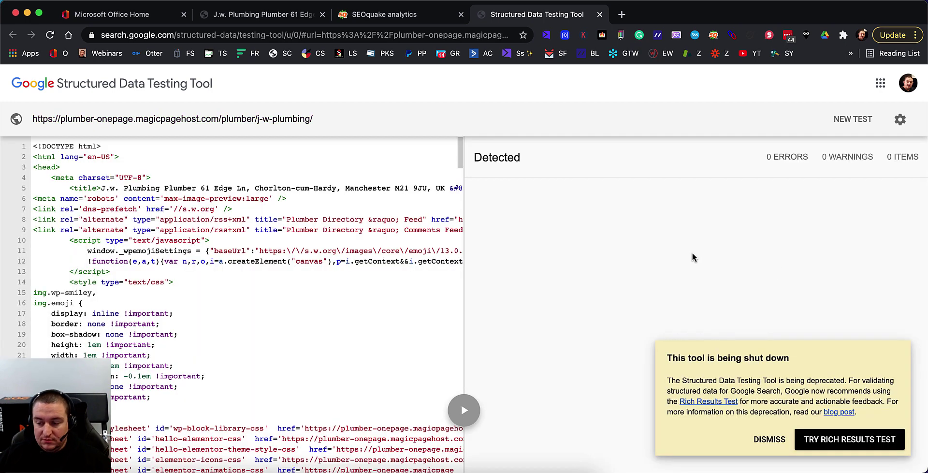
click(775, 440)
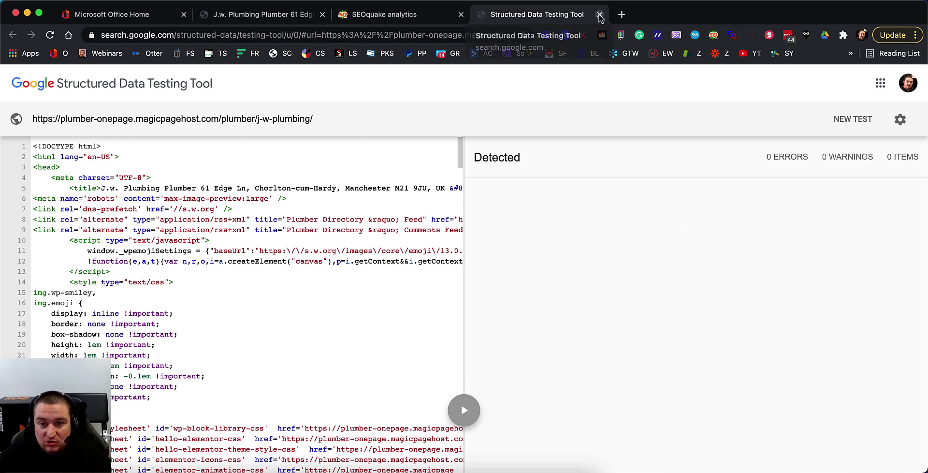
- Close the test and SEOquake tabs and open this Magic Page in the WordPress editor
click(600, 15)
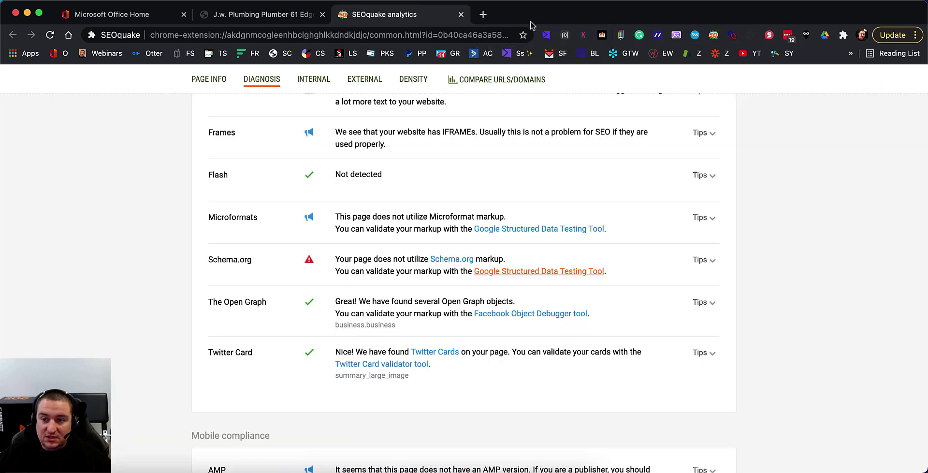
click(461, 15)
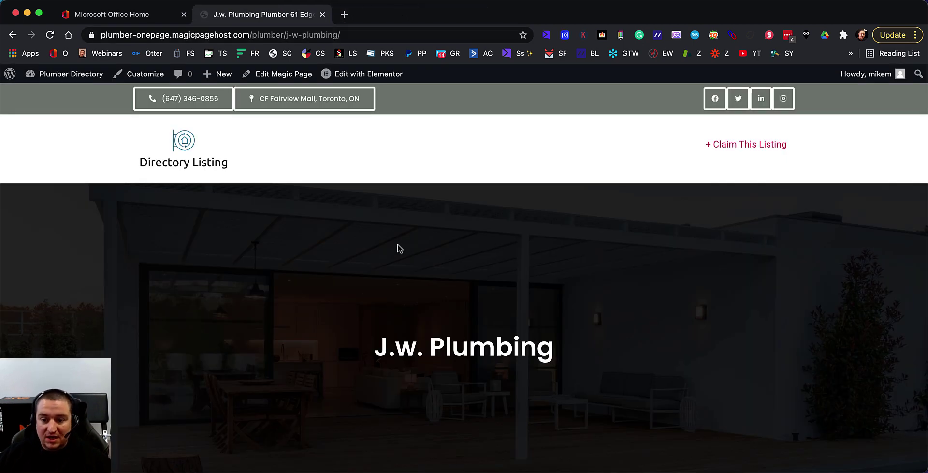
click(296, 80)
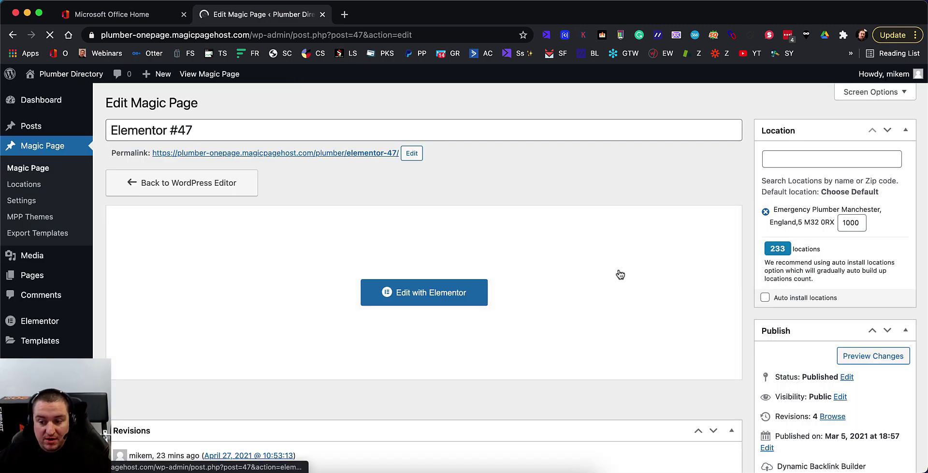
- Scroll to the Magic Page SEO Settings, where JSON-LD Schema is still Disabled
scroll(772, 388, down, 3)
scroll(772, 388, down, 13)
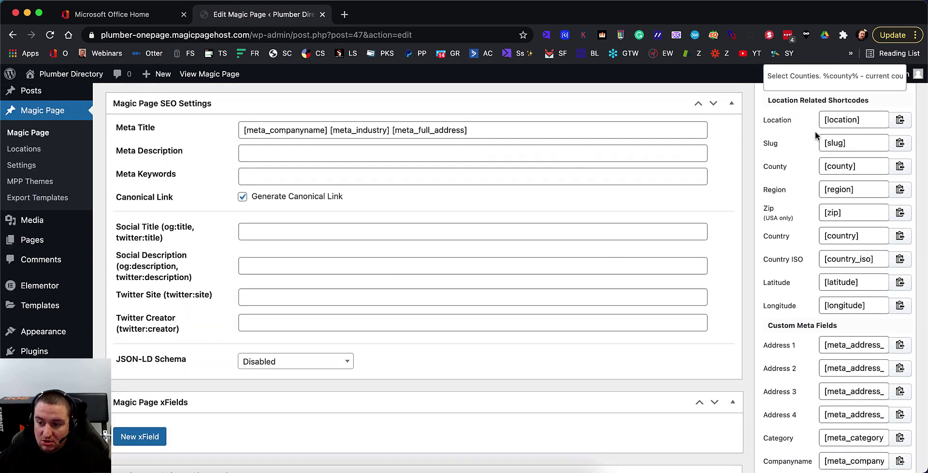
scroll(816, 135, up, 4)
scroll(821, 279, down, 4)
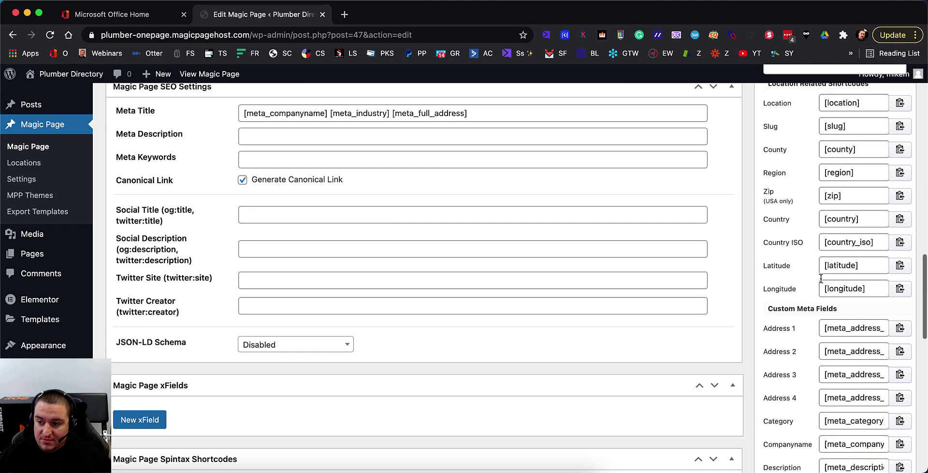
scroll(821, 278, up, 1)
scroll(813, 320, down, 4)
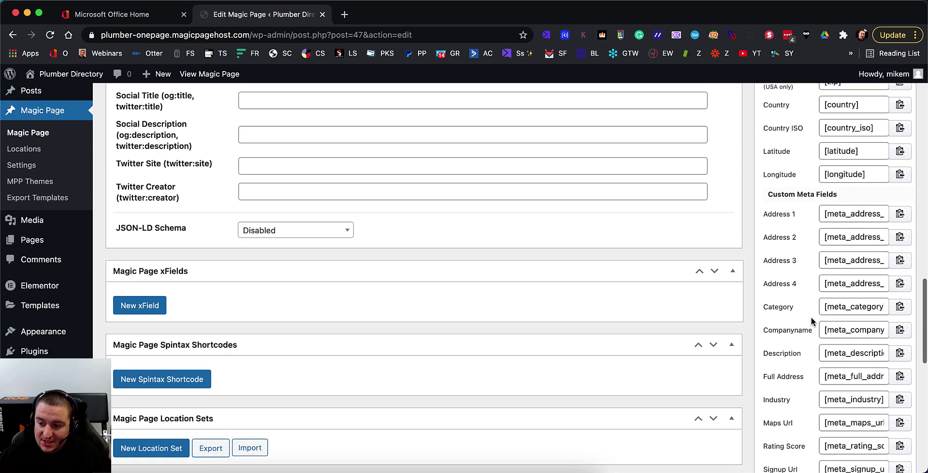
scroll(820, 338, down, 2)
scroll(812, 378, up, 7)
scroll(811, 378, up, 3)
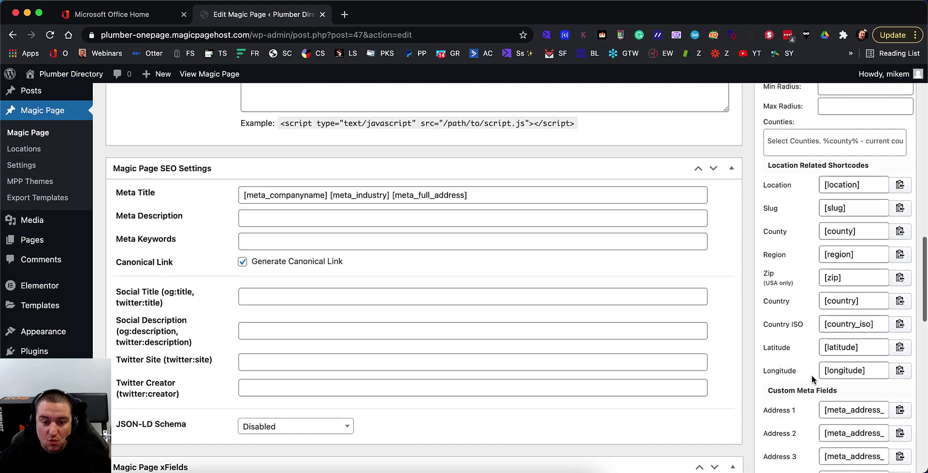
scroll(430, 222, up, 10)
scroll(431, 224, down, 15)
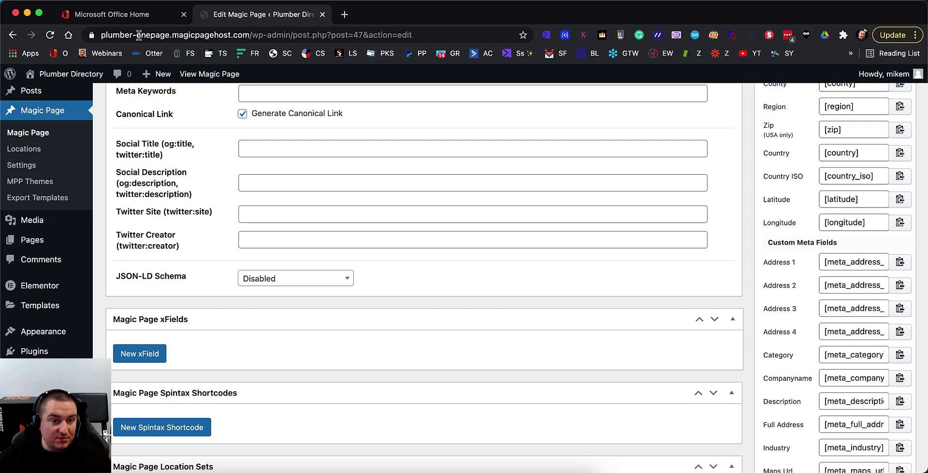
- Set the JSON-LD Schema option to Simple Schema Builder
click(344, 278)
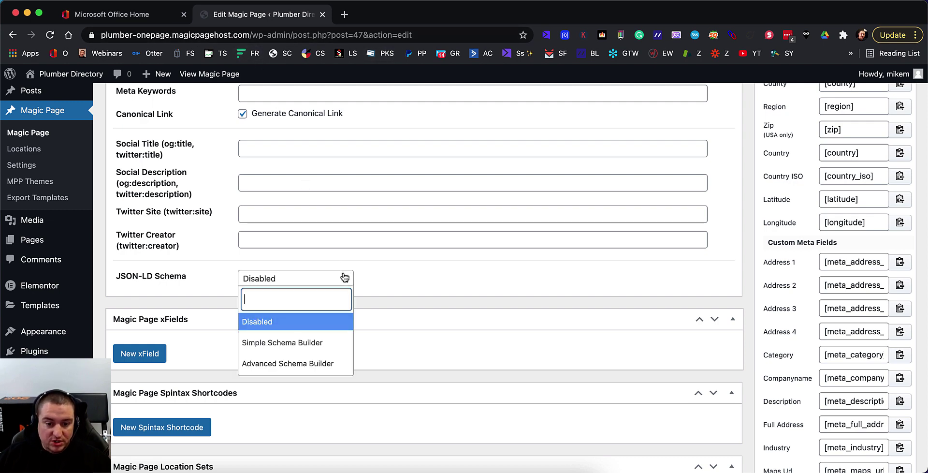
click(283, 343)
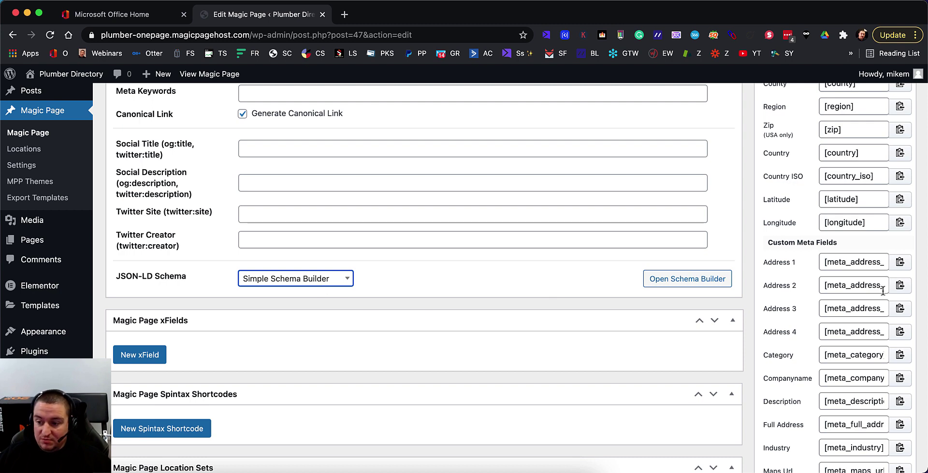
scroll(883, 290, down, 3)
scroll(883, 290, down, 1)
- Open the schema builder and review its Local Business fields prefilled with [site_title], [location], [zip]
click(659, 154)
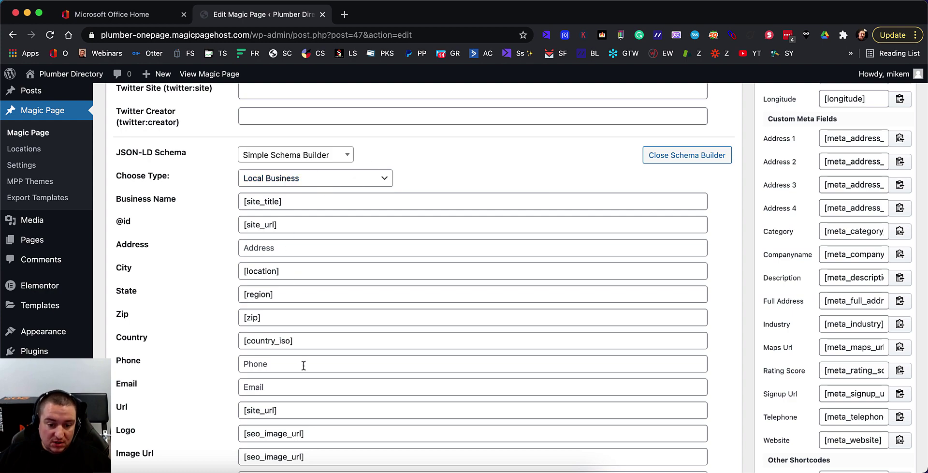
scroll(304, 367, down, 5)
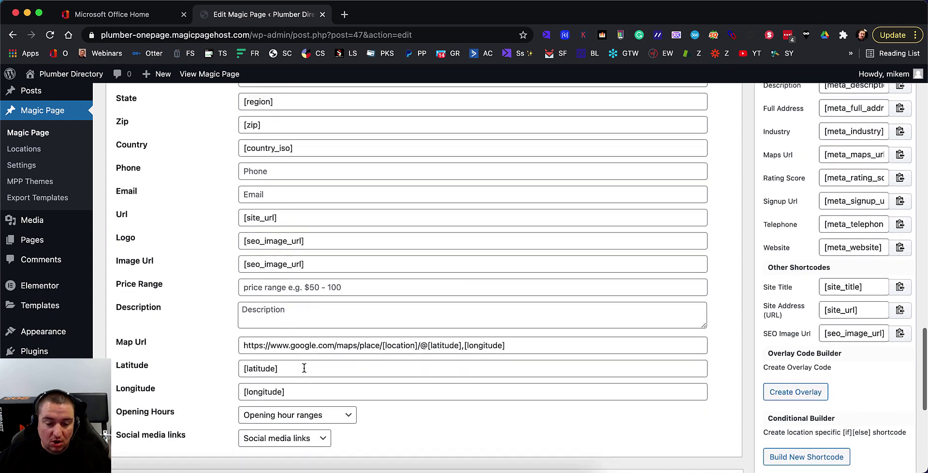
scroll(304, 368, down, 1)
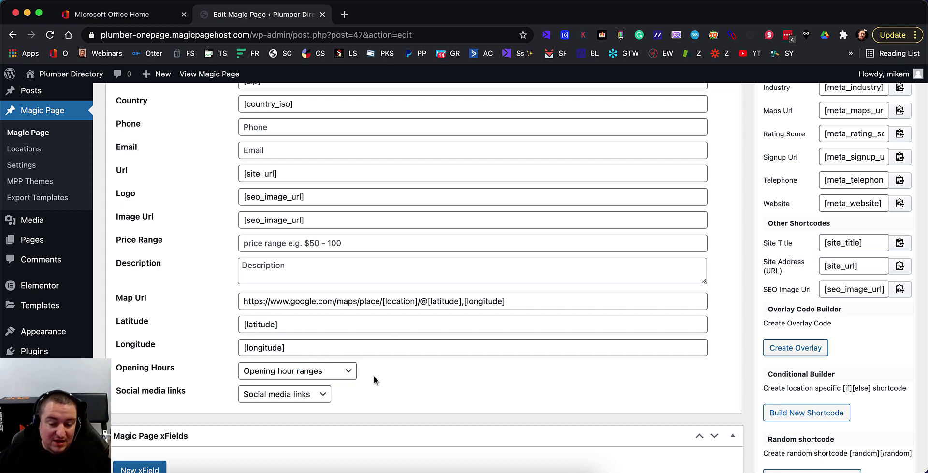
scroll(418, 356, up, 10)
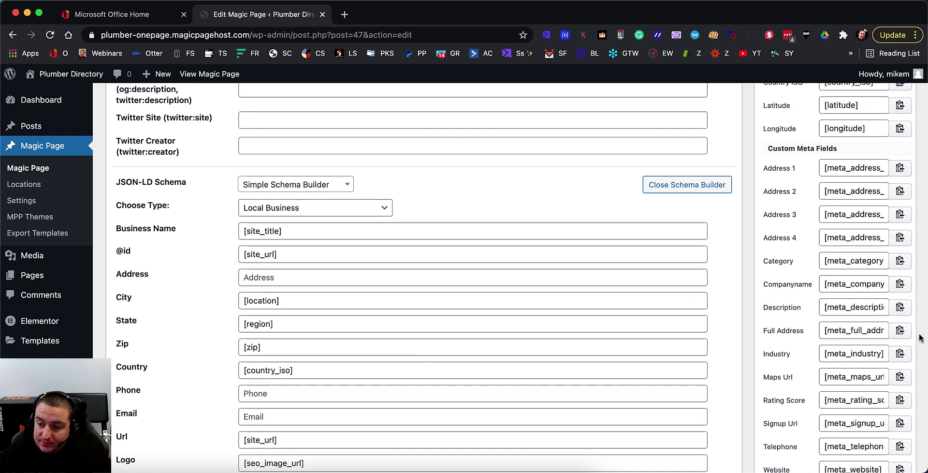
scroll(847, 275, down, 2)
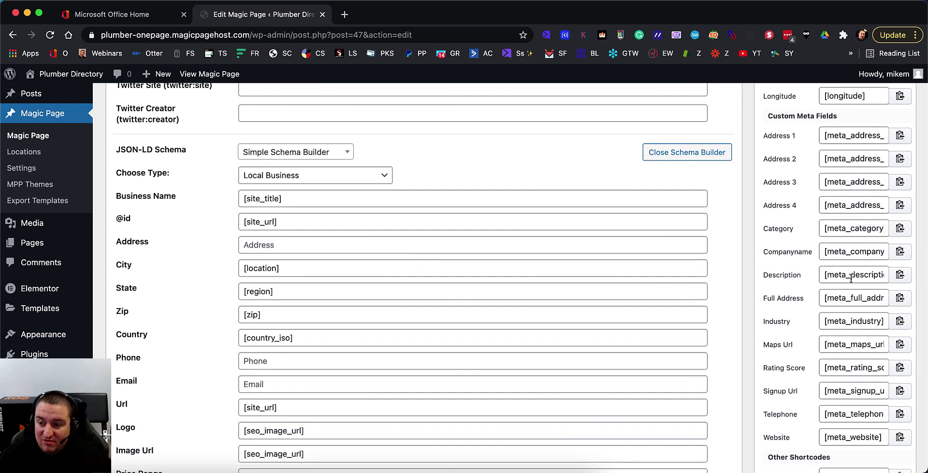
- Change Choose Type to Plumber from the Home And Construction group
click(387, 176)
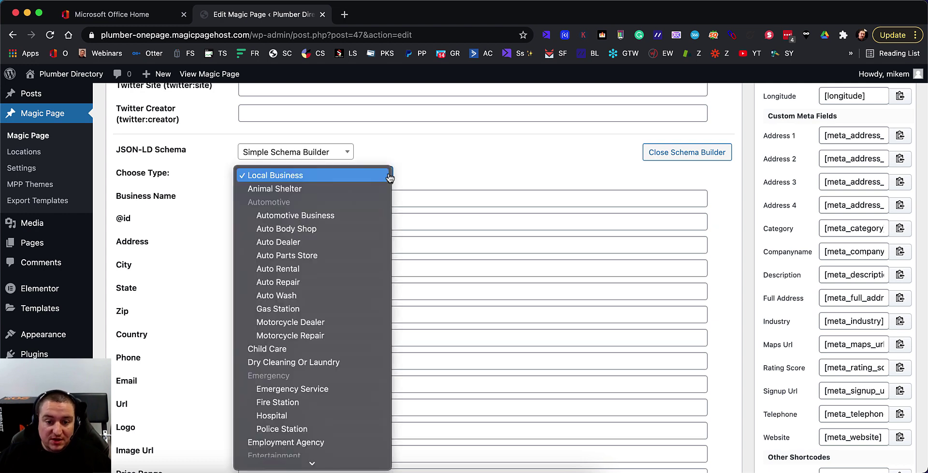
scroll(290, 428, down, 3)
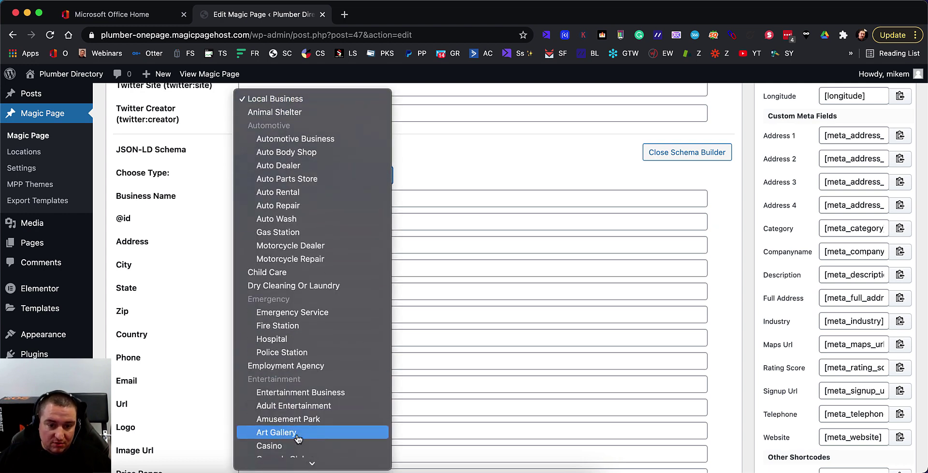
scroll(290, 296, down, 5)
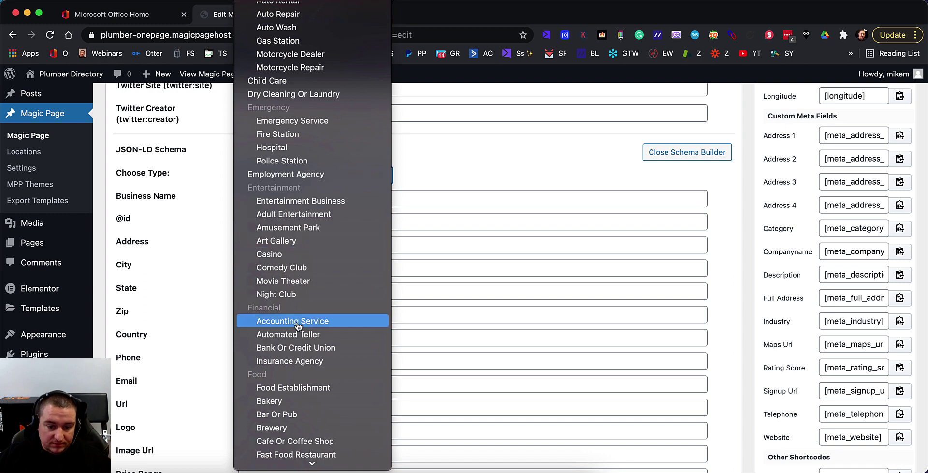
scroll(304, 339, down, 2)
scroll(310, 367, down, 2)
scroll(309, 364, up, 3)
scroll(322, 322, up, 4)
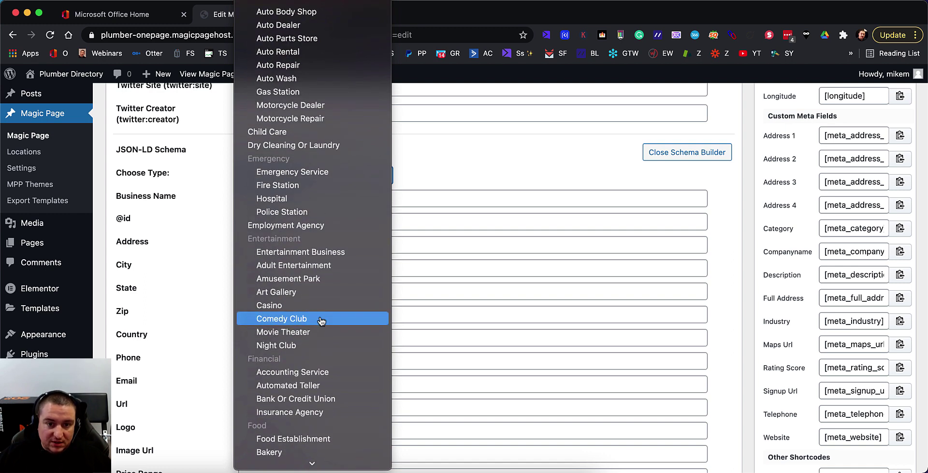
scroll(322, 321, down, 8)
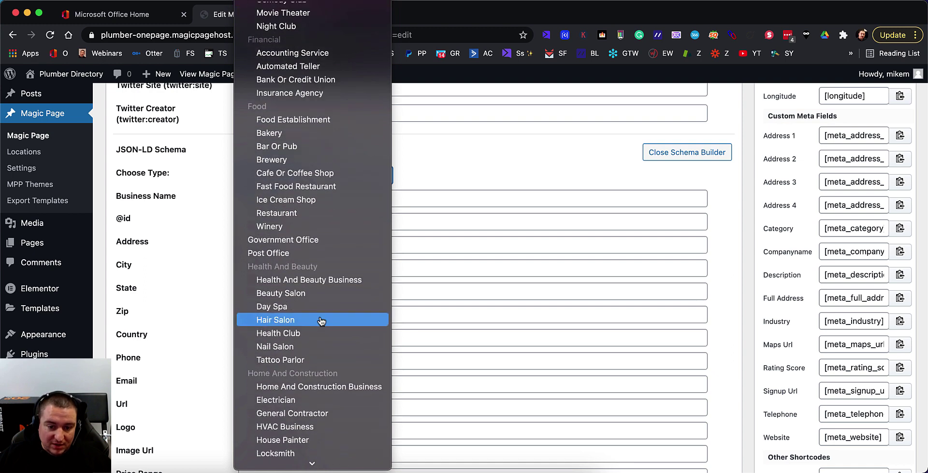
scroll(341, 275, down, 5)
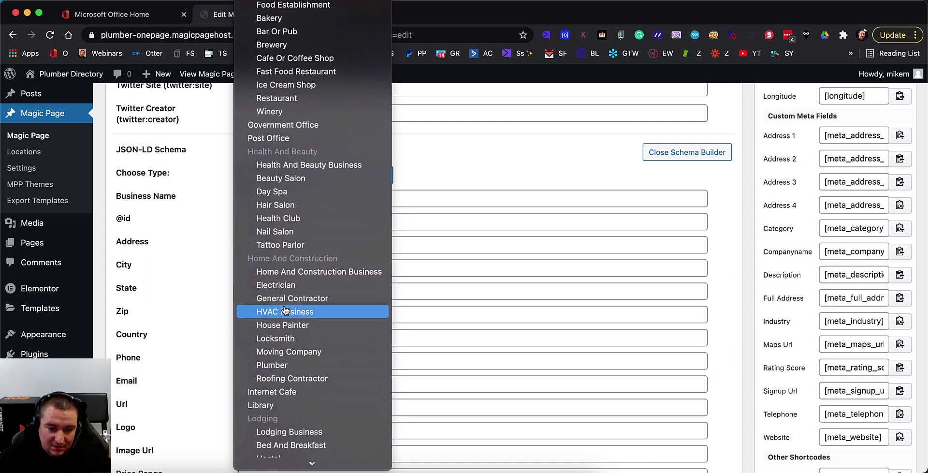
click(272, 365)
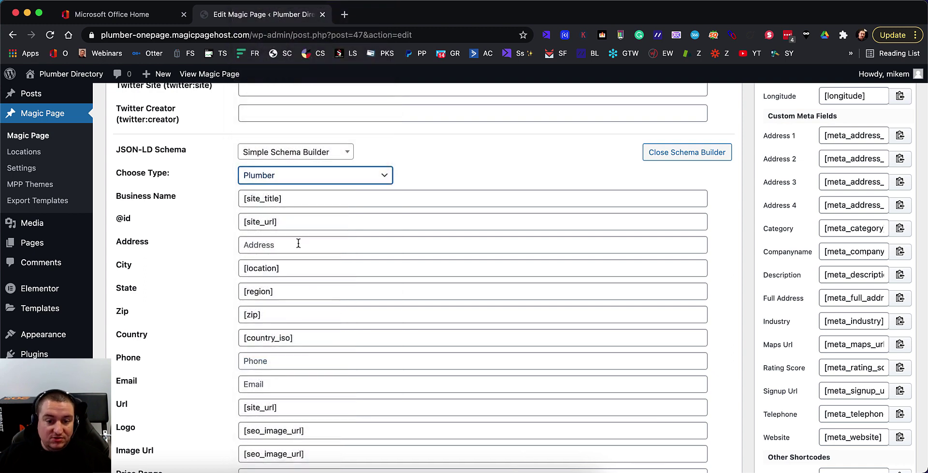
- Replace the Business Name with the [meta_companyname] shortcode
triple_click(303, 202)
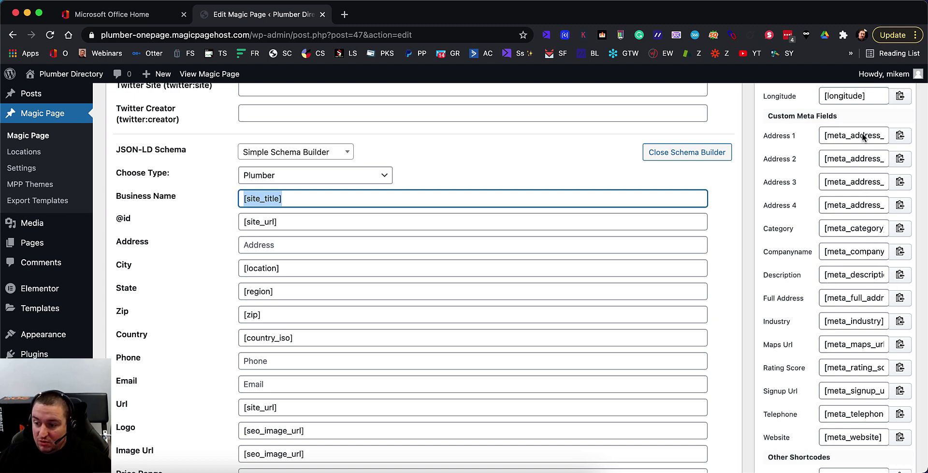
click(900, 251)
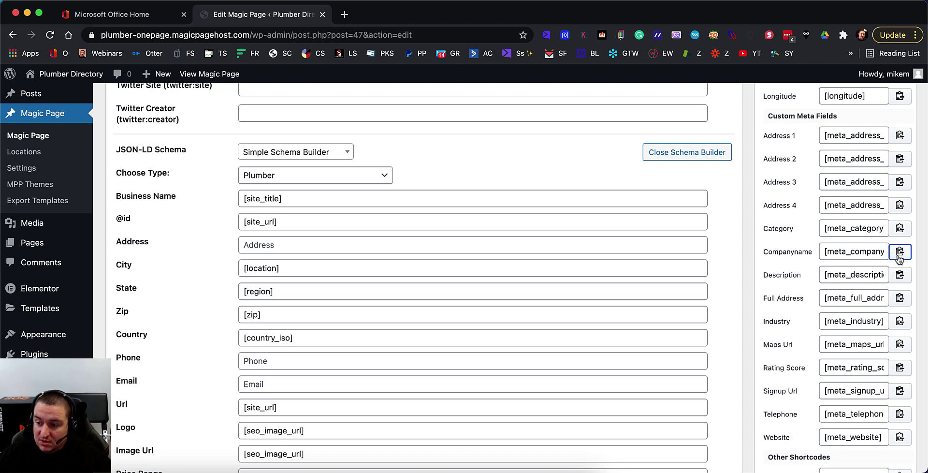
click(333, 198)
key(super+a)
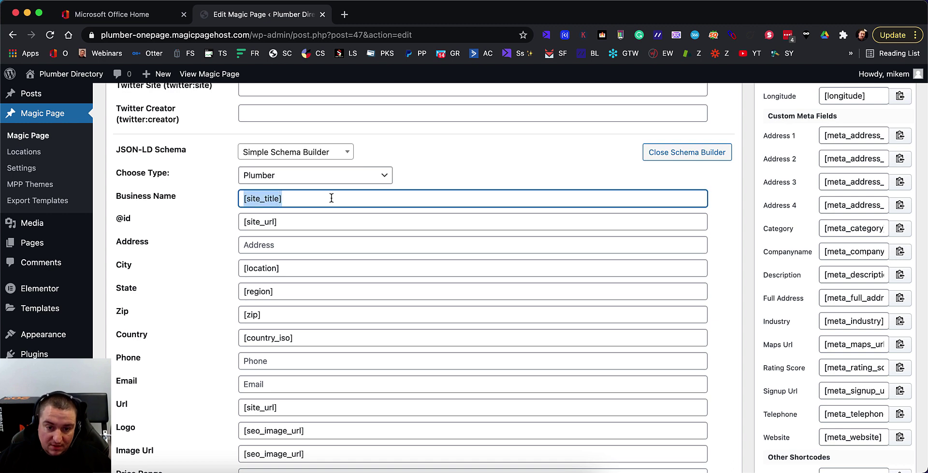
key(super+v)
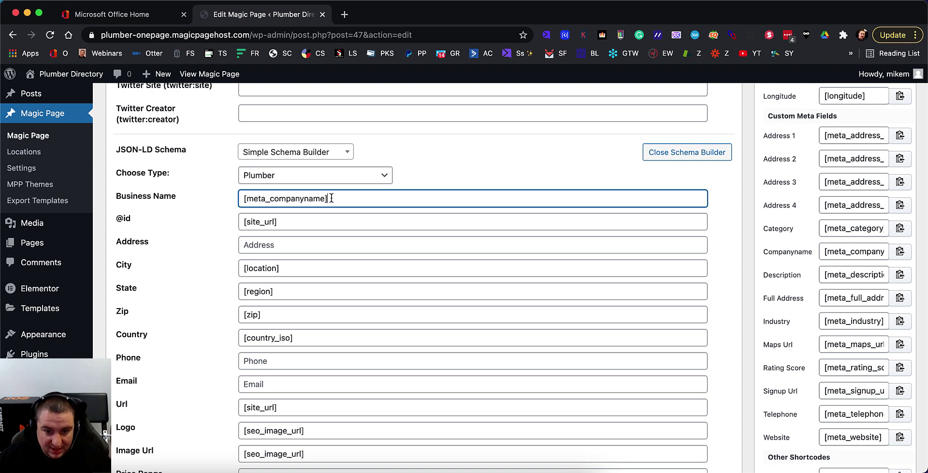
click(353, 221)
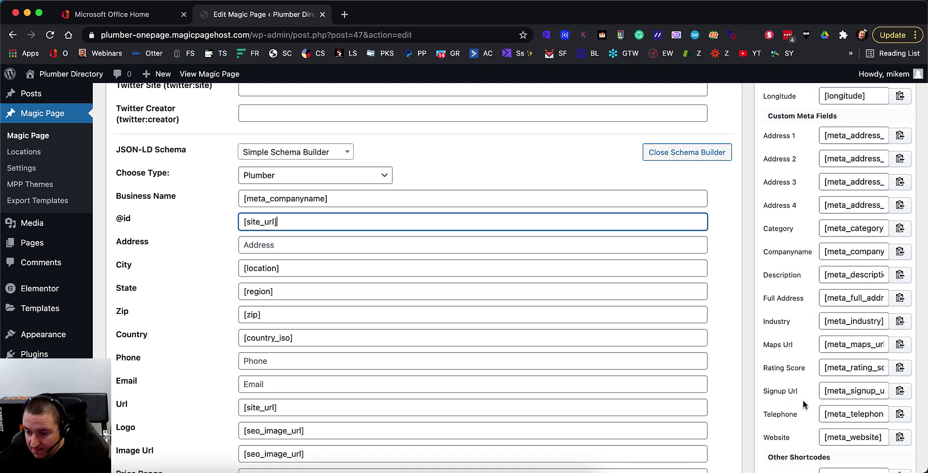
click(900, 437)
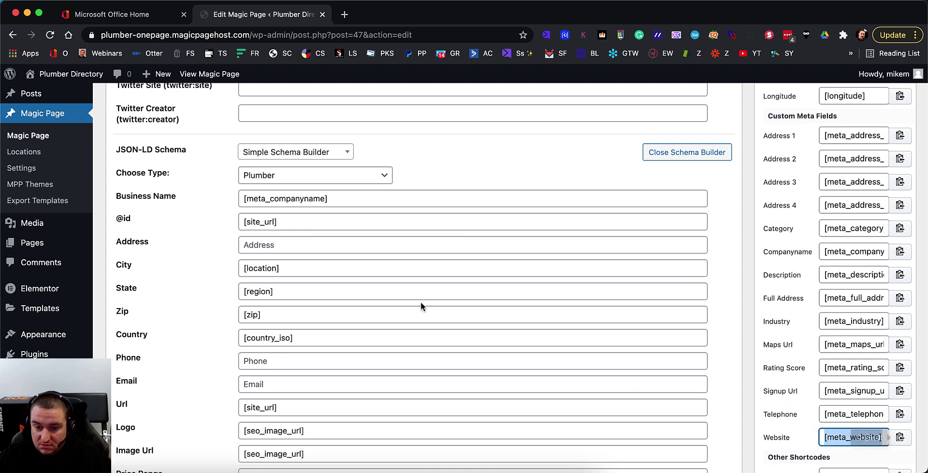
click(330, 221)
key(super+a)
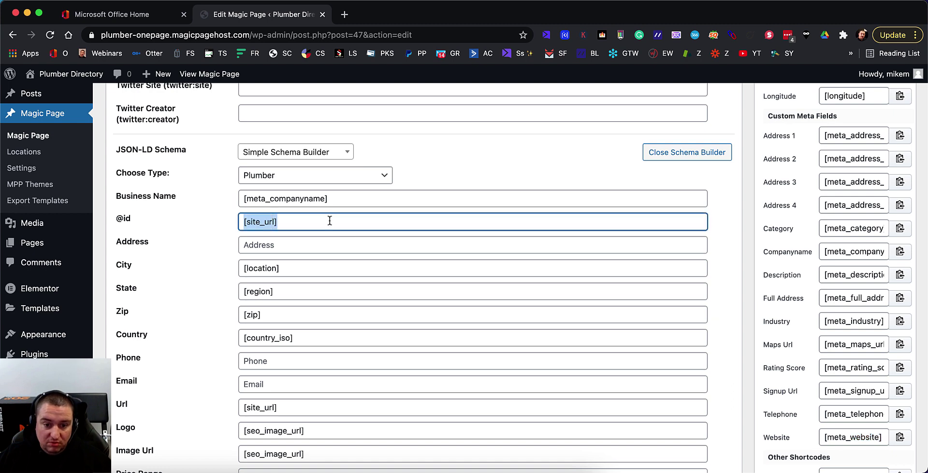
key(super+v)
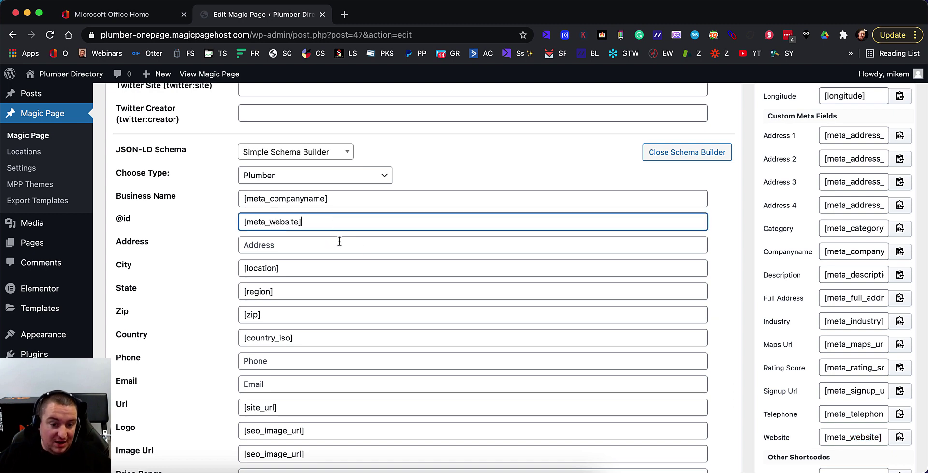
- Fill Address with [meta_full_address], leaving City, State and Country as they are
click(324, 248)
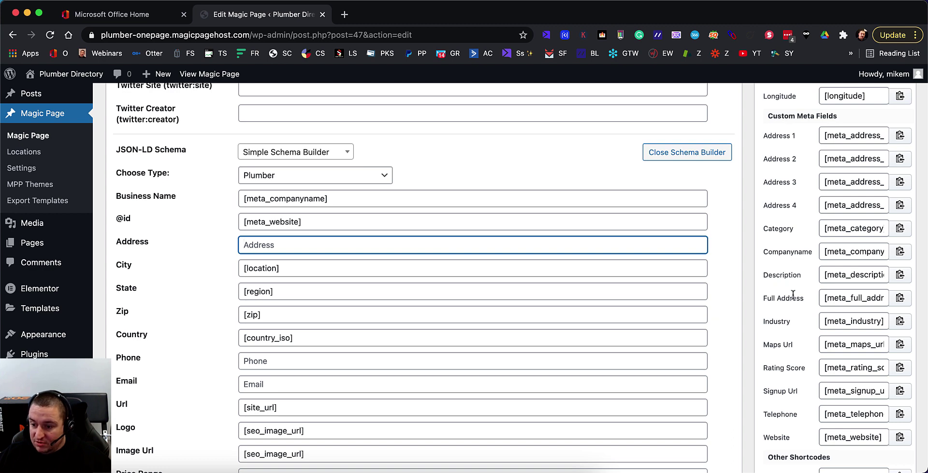
click(900, 298)
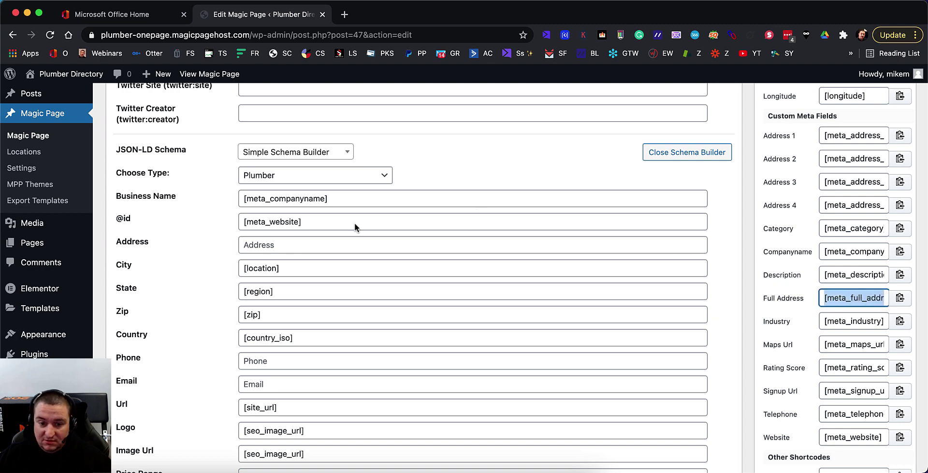
click(300, 243)
key(super+v)
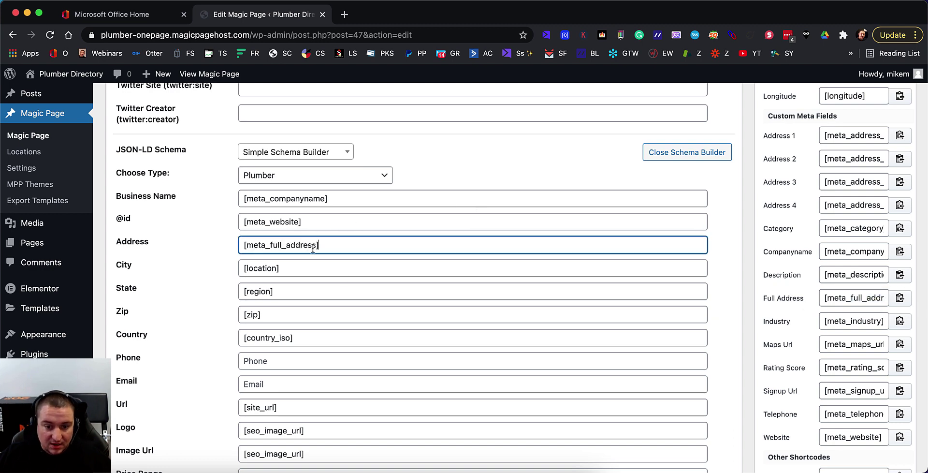
triple_click(331, 273)
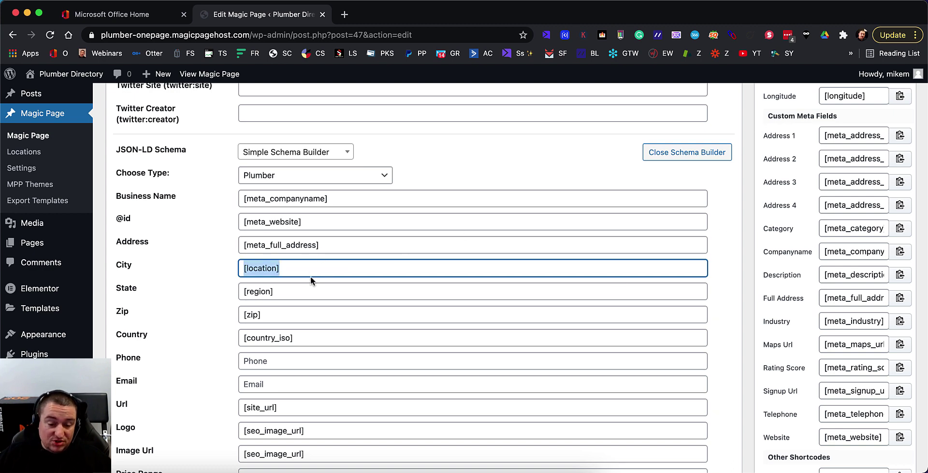
click(295, 289)
scroll(347, 314, down, 1)
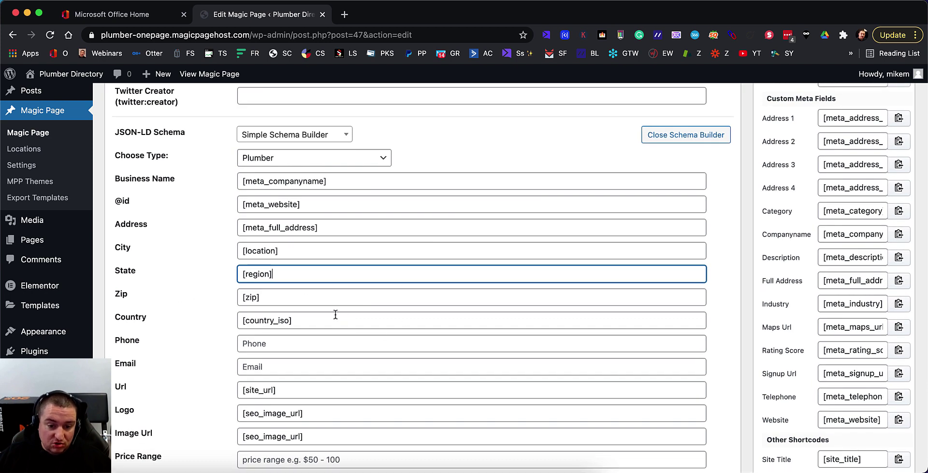
click(335, 314)
key(Tab)
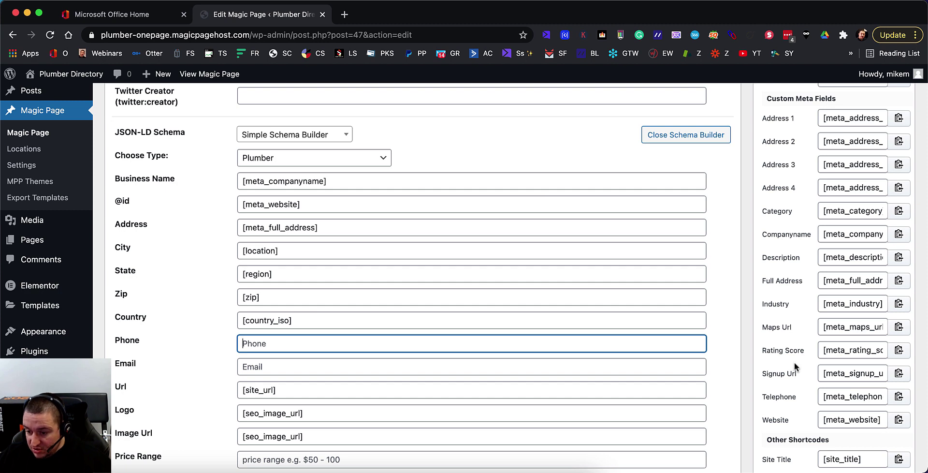
- Set Phone to [meta_telephone] and both Email and Url to [meta_website]
click(903, 399)
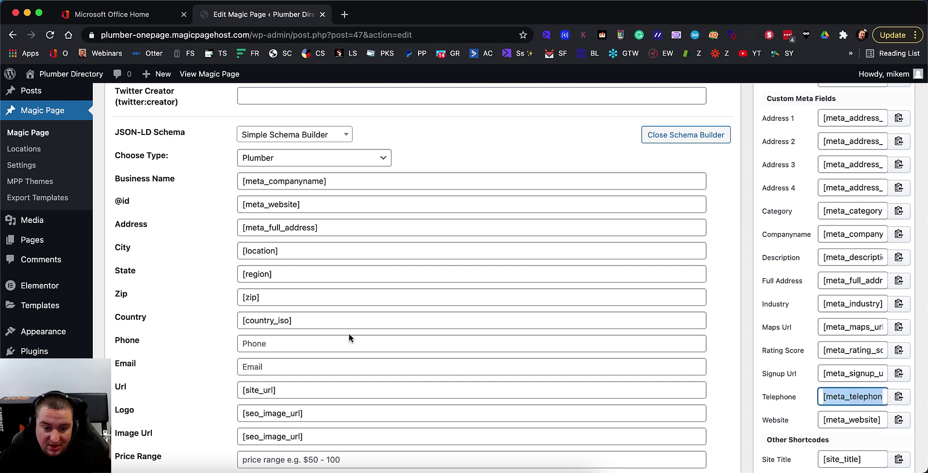
click(315, 341)
key(ctrl+v)
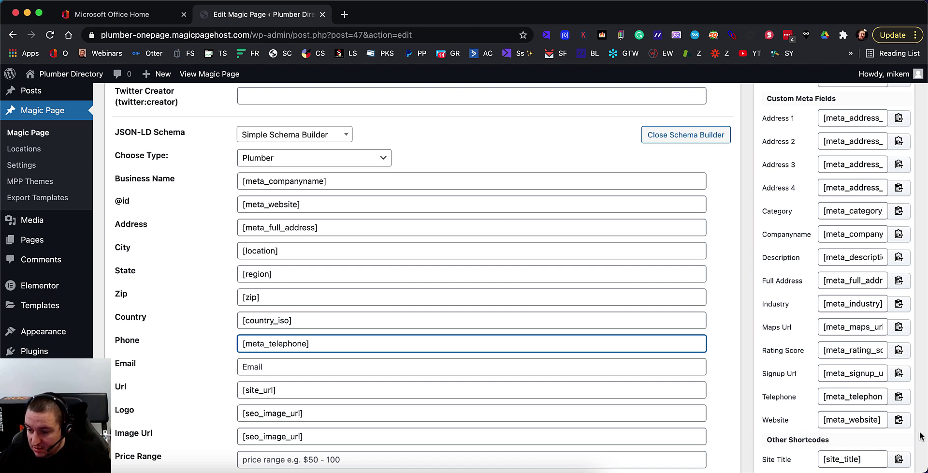
click(899, 419)
click(291, 370)
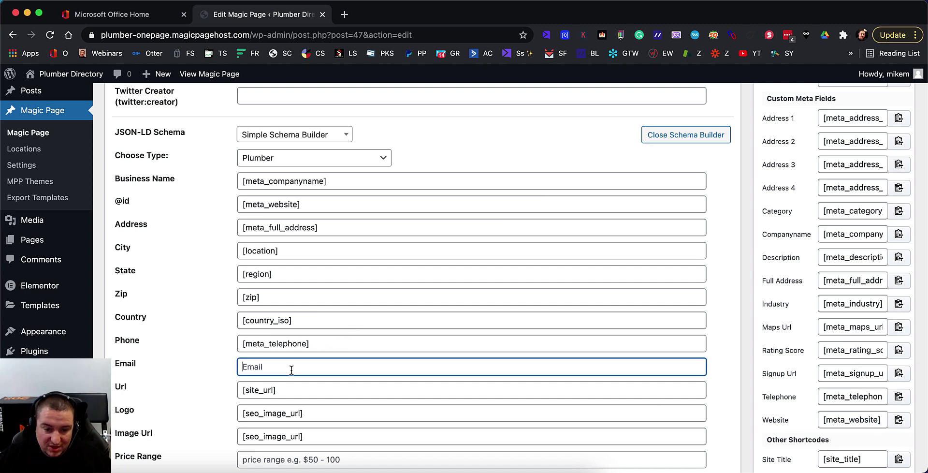
key(ctrl+v)
scroll(416, 348, down, 3)
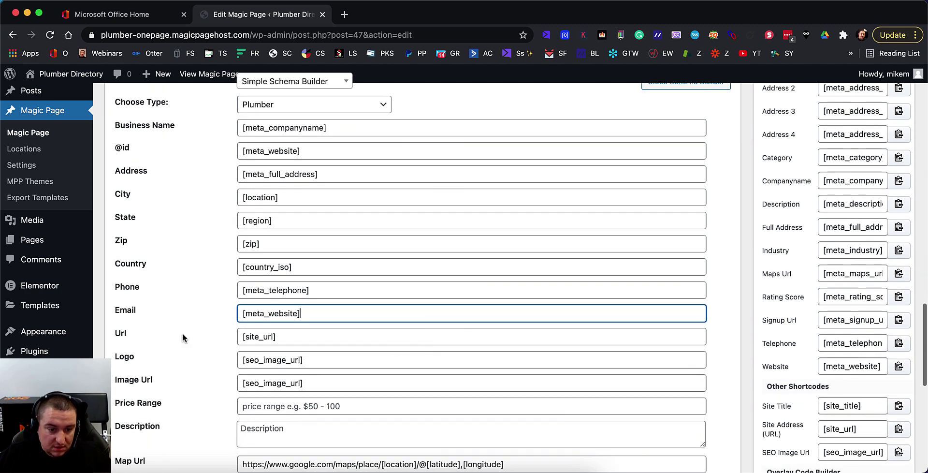
click(304, 334)
key(ctrl+a)
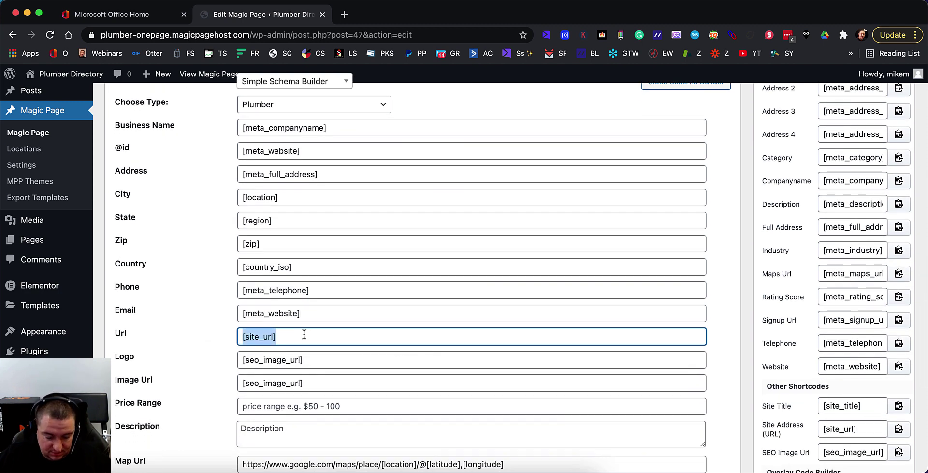
key(ctrl+v)
scroll(417, 332, down, 2)
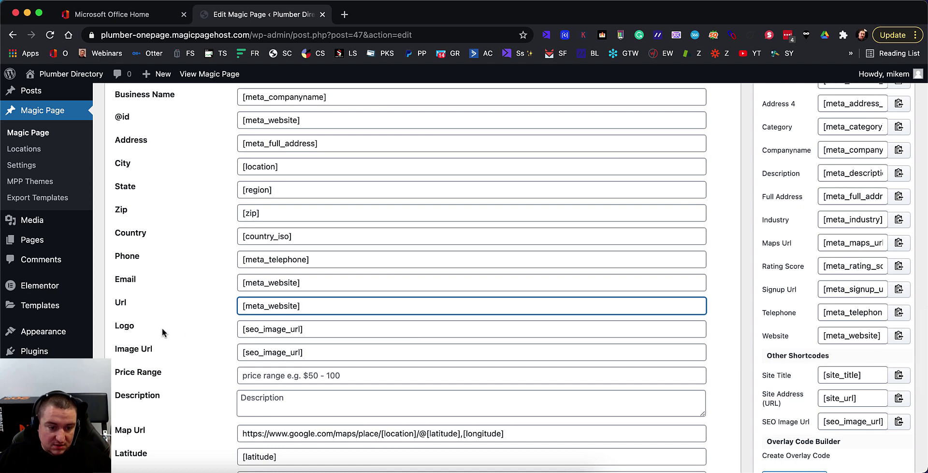
click(329, 331)
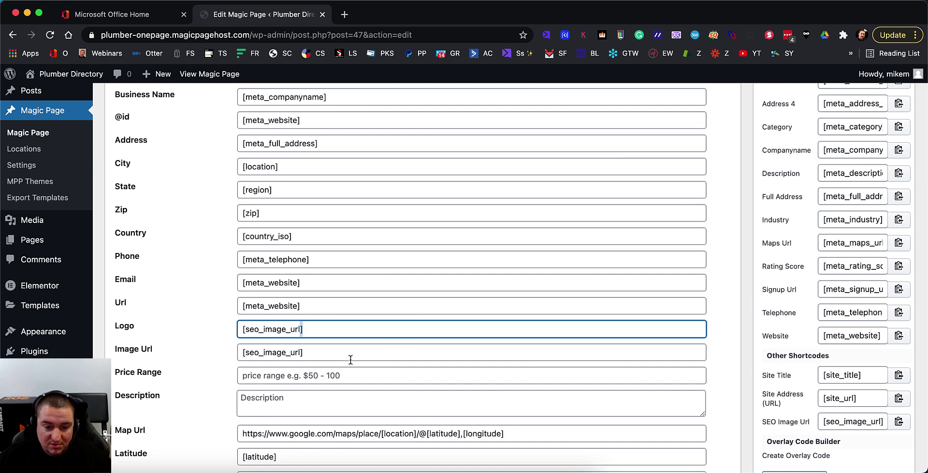
- Enter '50 to 500 an hour' as the Price Range
click(318, 376)
scroll(624, 381, up, 4)
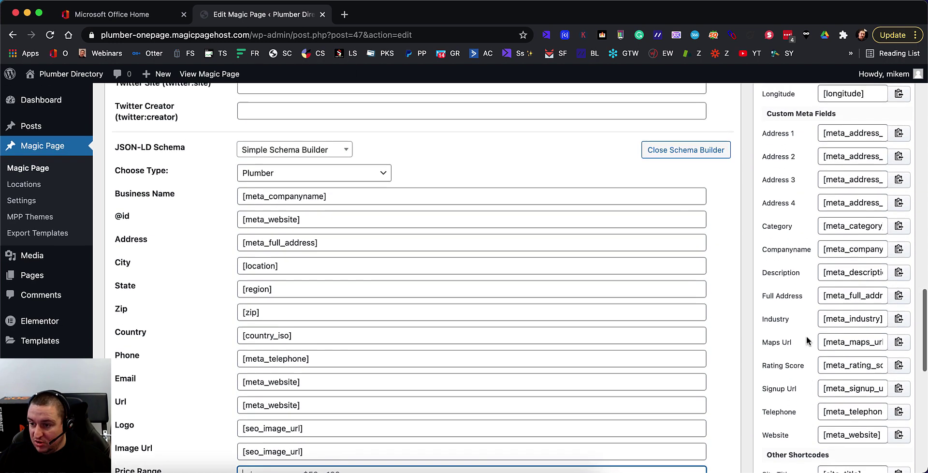
scroll(683, 331, down, 4)
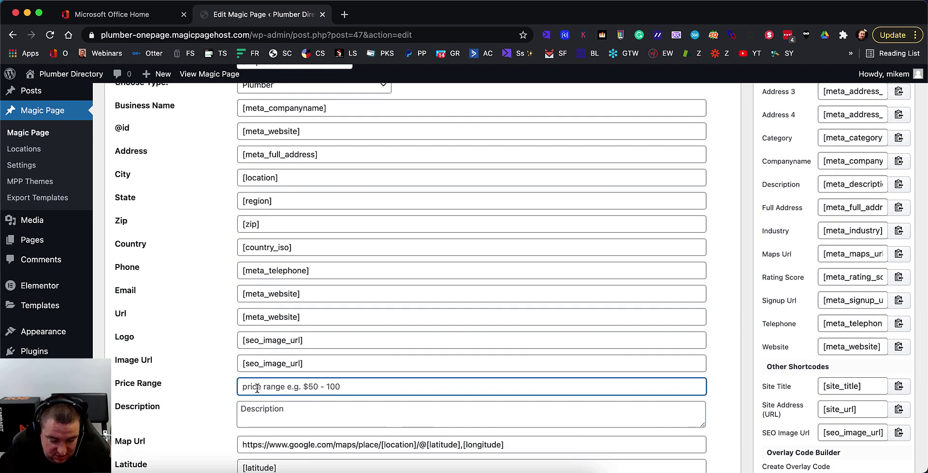
text(50 to 500 an hou)
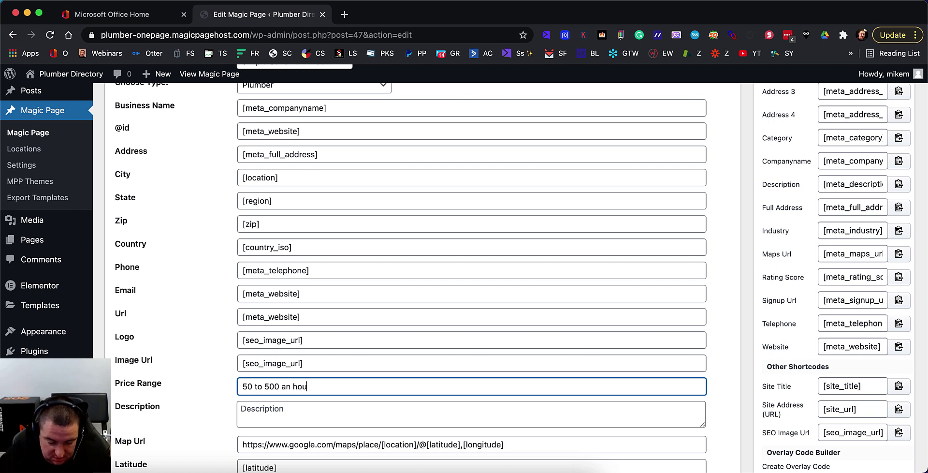
text(r)
scroll(314, 360, down, 2)
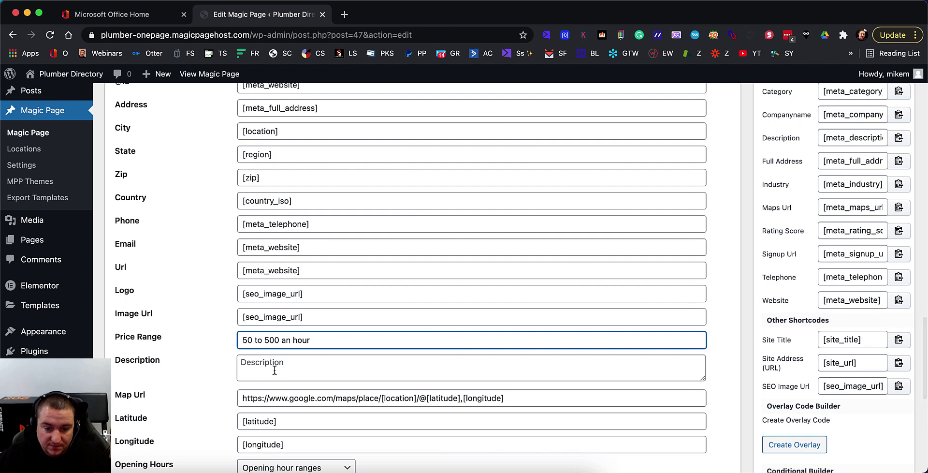
scroll(848, 226, up, 5)
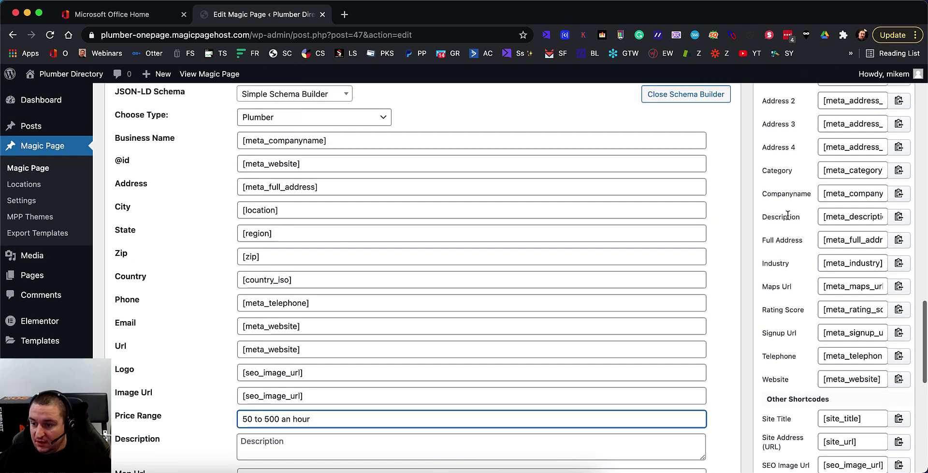
scroll(787, 216, up, 2)
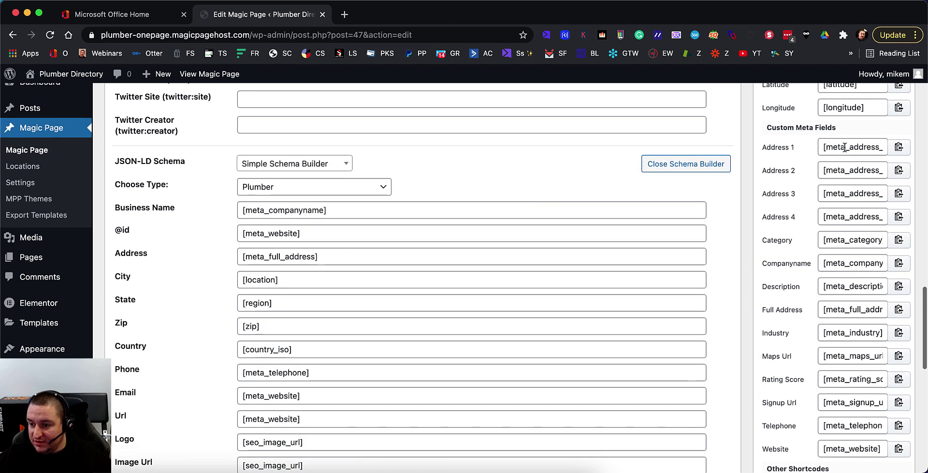
- Set Description to [meta_description] and replace the Map Url with [meta_maps_url]
click(899, 286)
scroll(590, 328, down, 6)
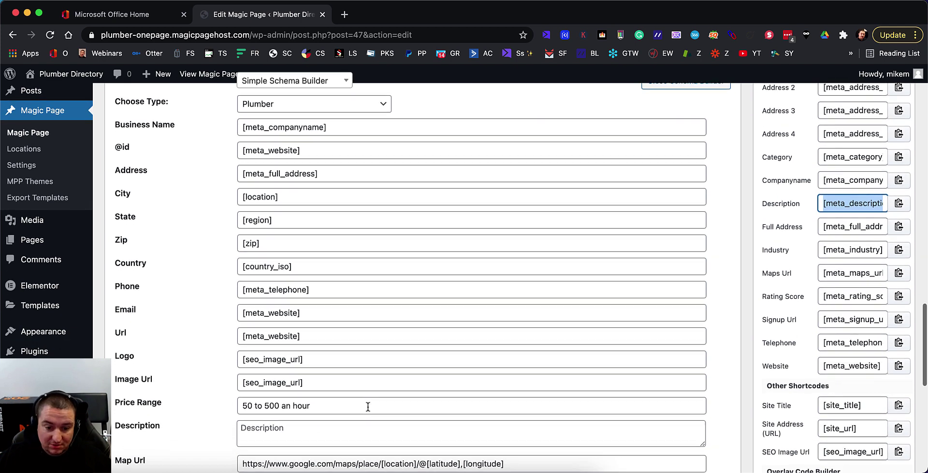
click(315, 389)
key(super+v)
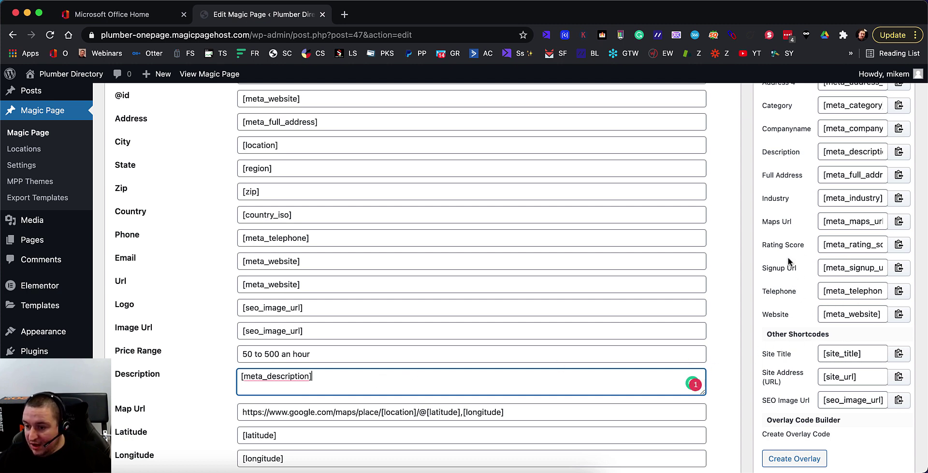
click(899, 222)
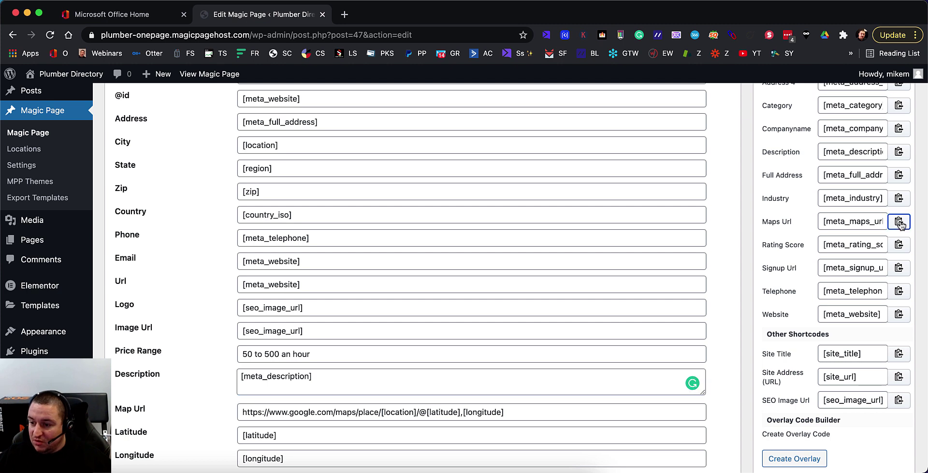
triple_click(291, 409)
key(cmd+v)
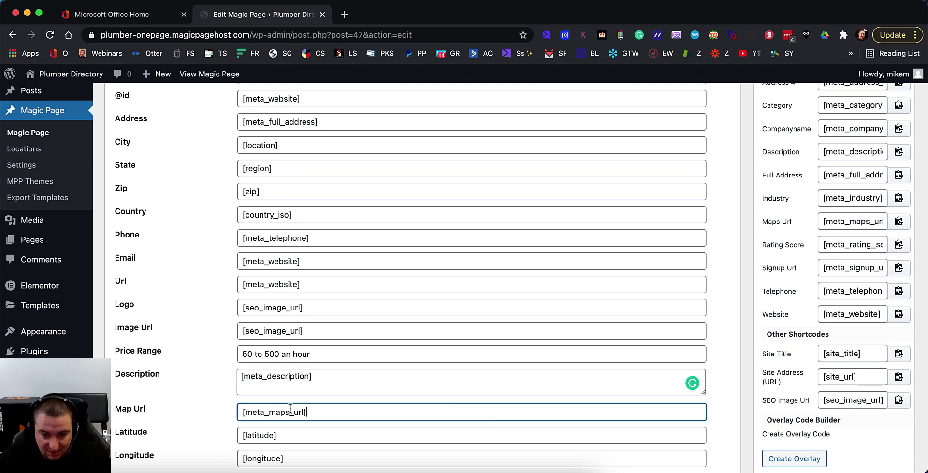
- Scroll down to Opening Hours and show its range choices
scroll(391, 384, down, 3)
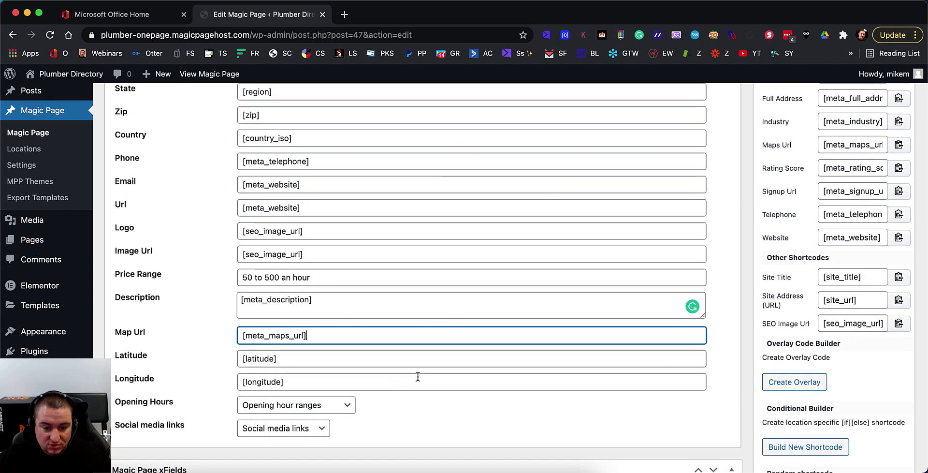
scroll(868, 258, up, 8)
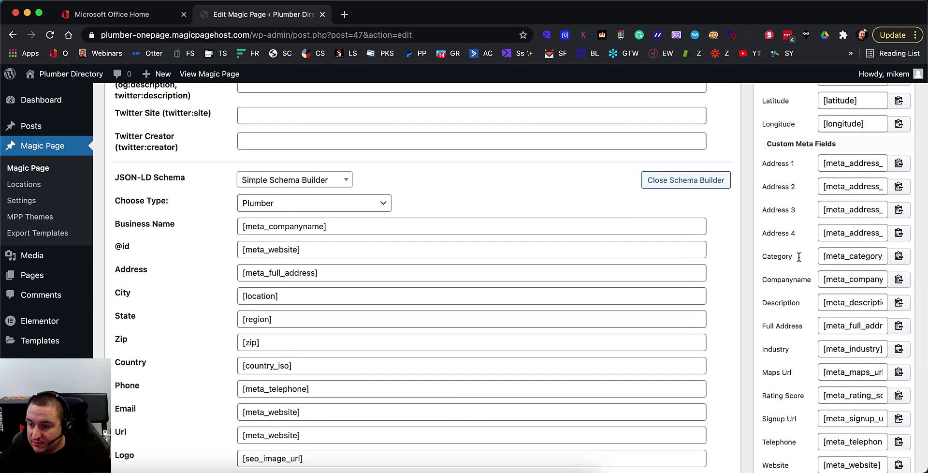
scroll(836, 310, down, 5)
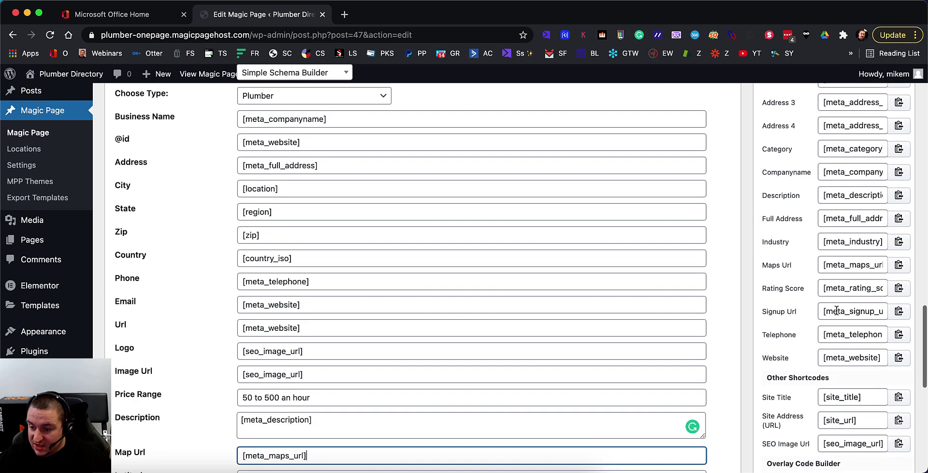
scroll(836, 309, down, 2)
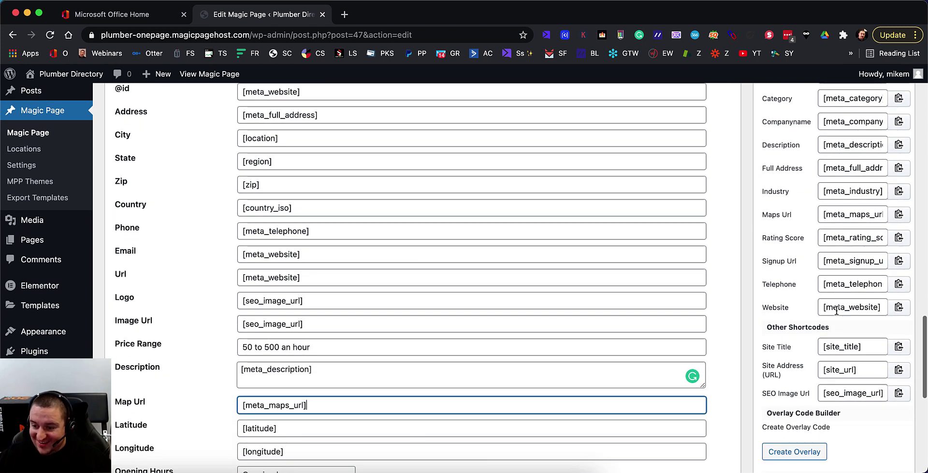
scroll(835, 312, down, 2)
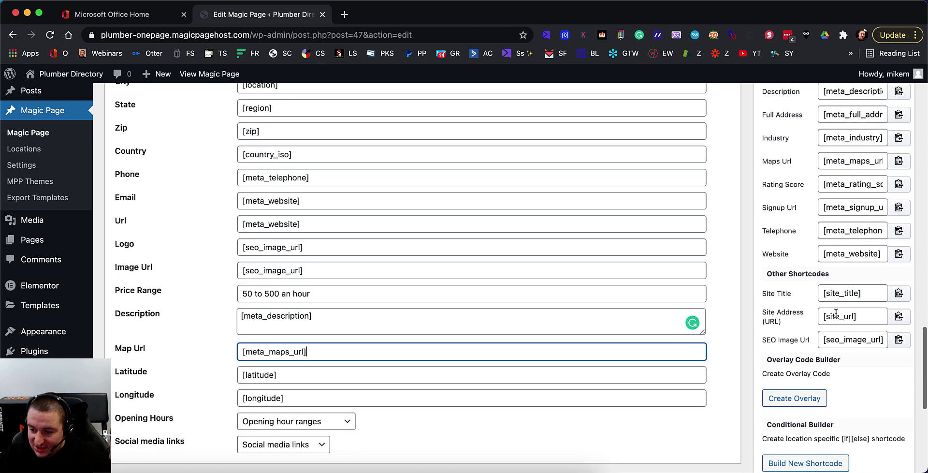
scroll(379, 379, down, 1)
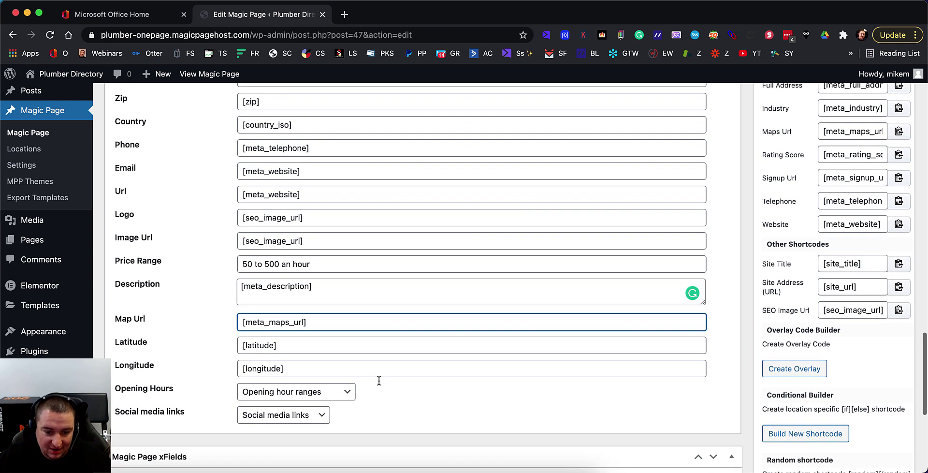
click(346, 392)
scroll(319, 407, down, 1)
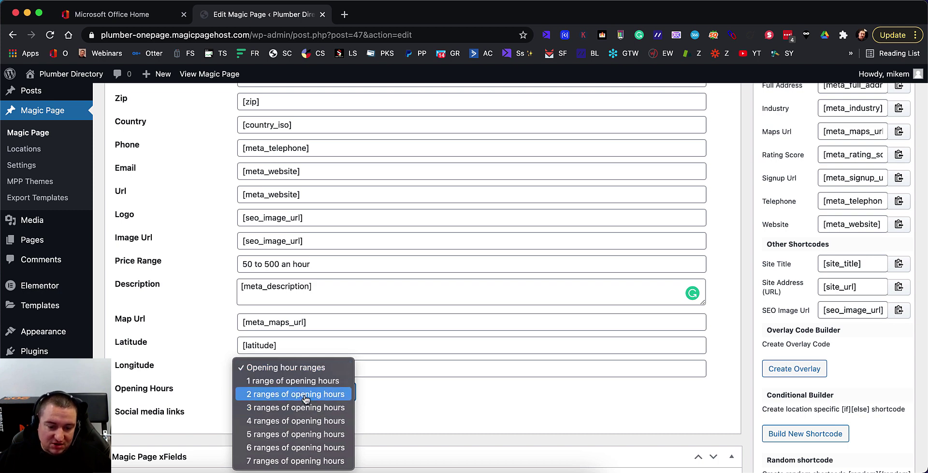
- Choose a single opening-hours range and tick Mon, Tue, Wed, Thu and Fri for 09:00–17:00
click(267, 383)
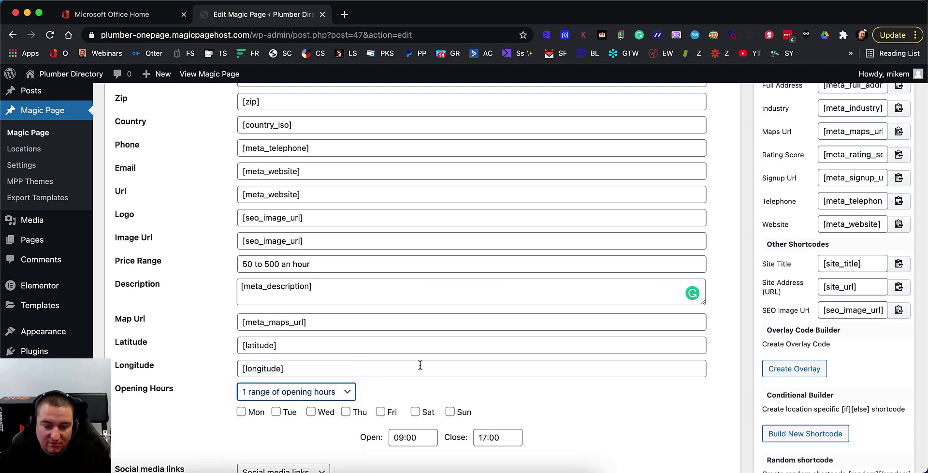
scroll(259, 388, down, 1)
click(242, 379)
click(277, 379)
click(311, 379)
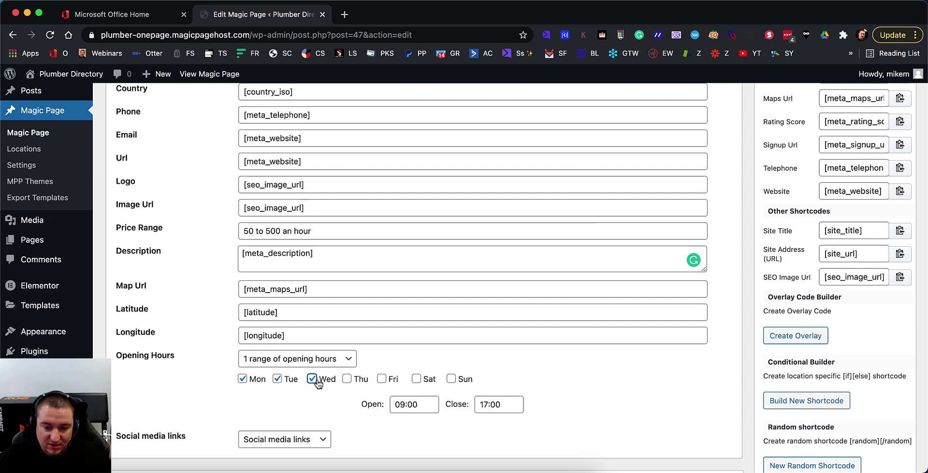
click(347, 379)
click(381, 379)
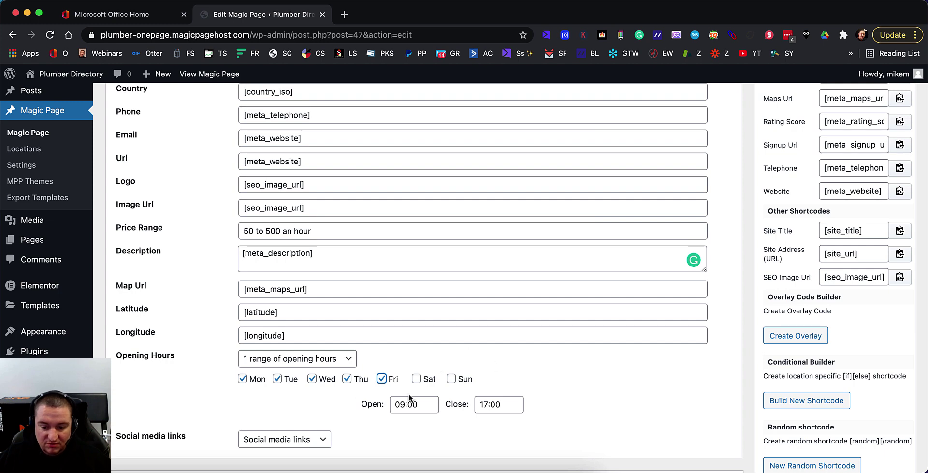
scroll(575, 362, down, 2)
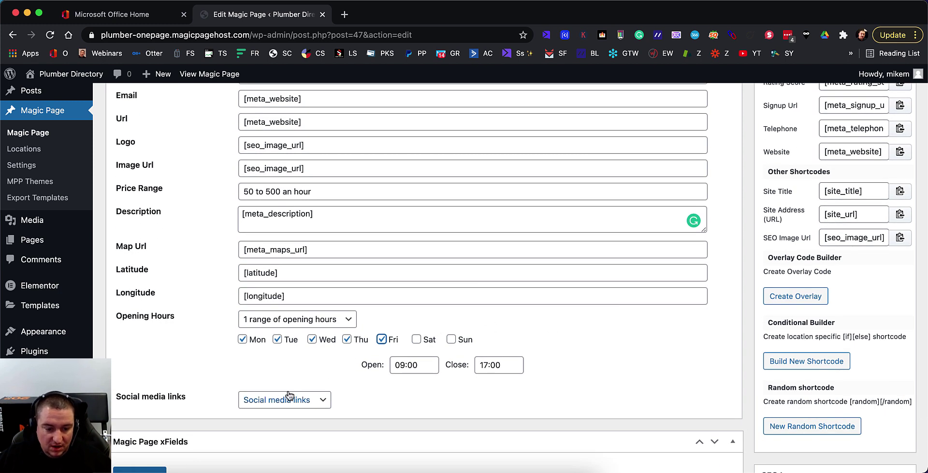
scroll(697, 356, up, 5)
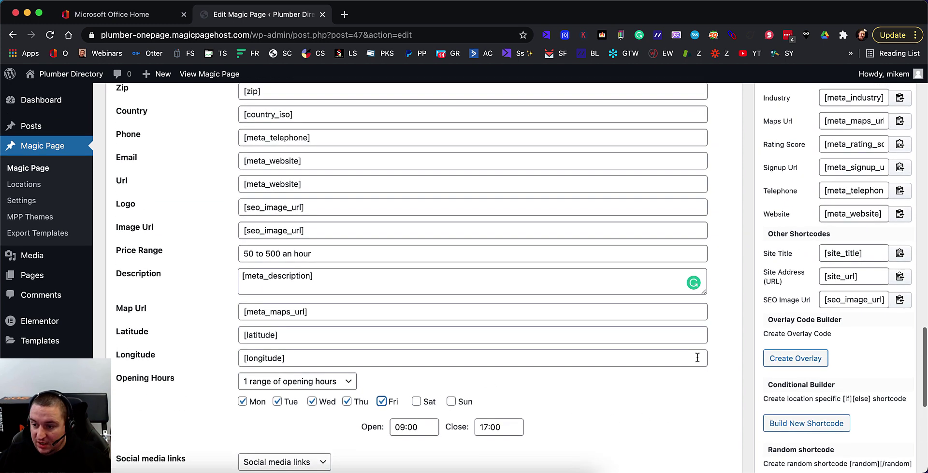
scroll(697, 357, up, 20)
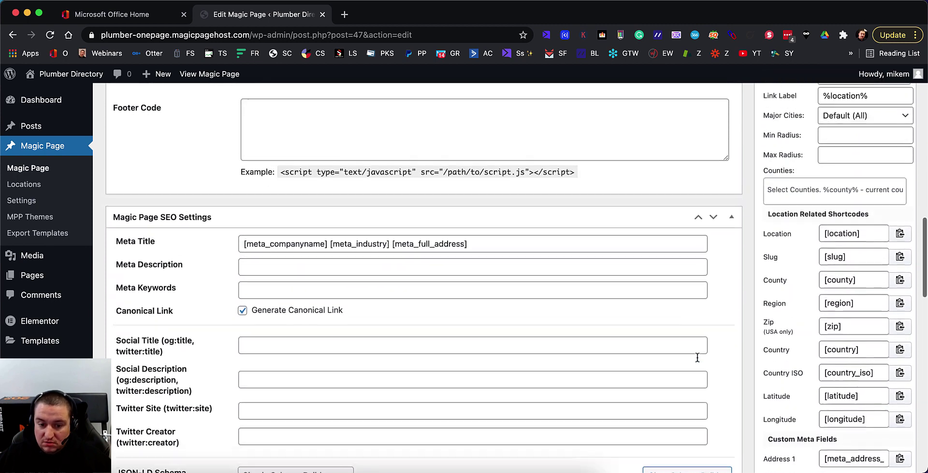
- Update the Magic Page and check the 'Post updated' confirmation
scroll(697, 362, up, 5)
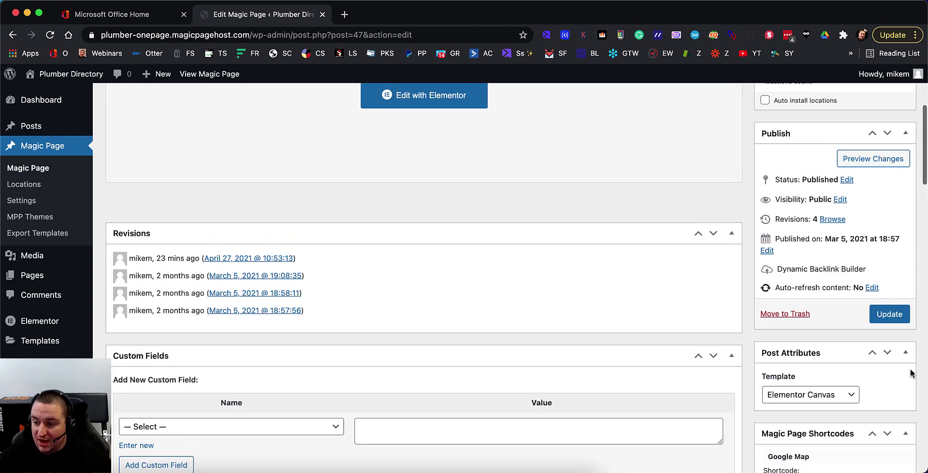
click(888, 315)
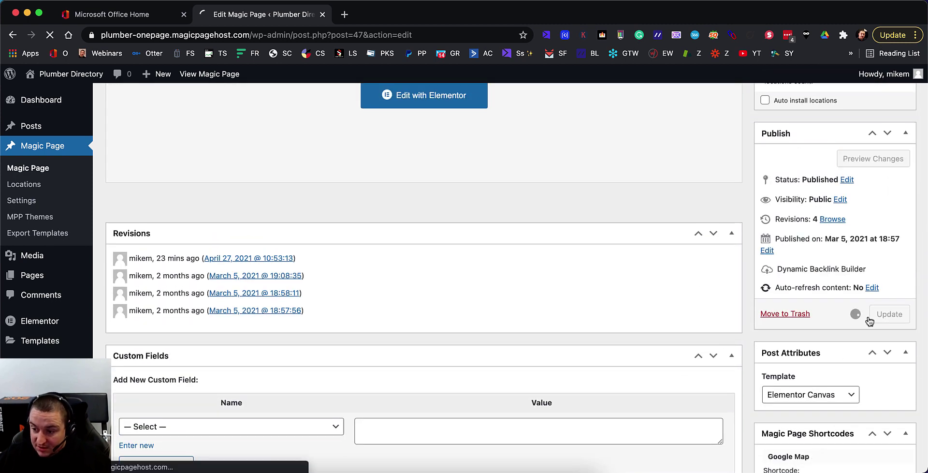
scroll(629, 400, down, 20)
scroll(629, 400, down, 8)
scroll(629, 400, up, 4)
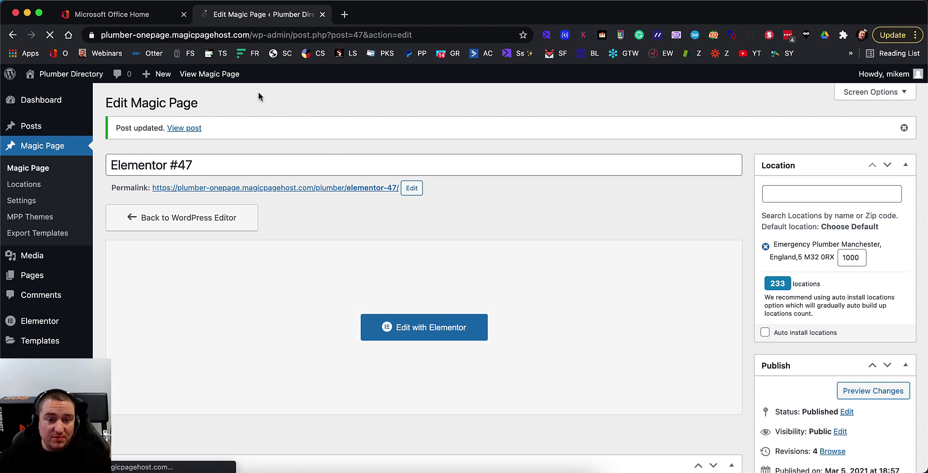
- View the live Emergency Plumber Manchester page and open About Town Plumbing from nearby businesses
click(217, 74)
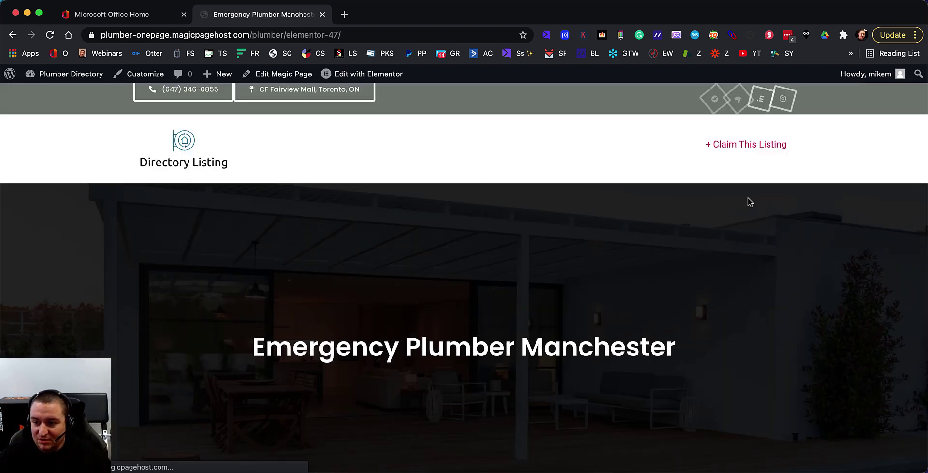
scroll(675, 208, down, 20)
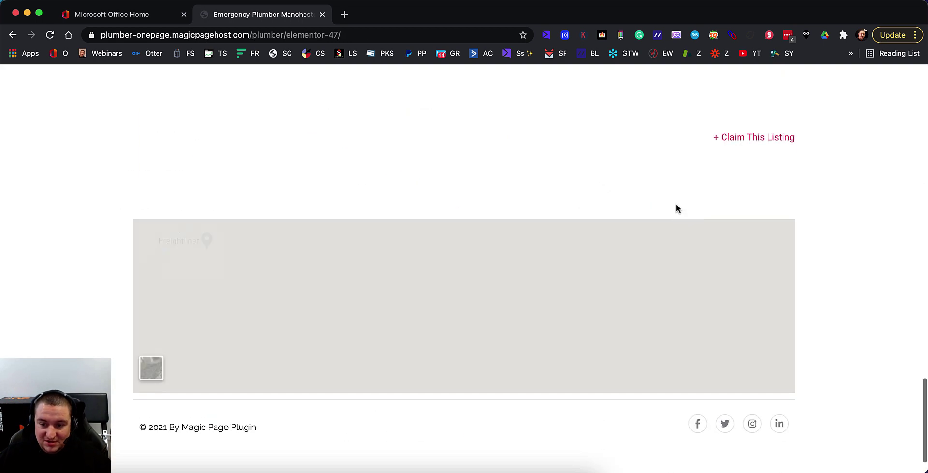
scroll(676, 208, up, 8)
scroll(640, 201, down, 3)
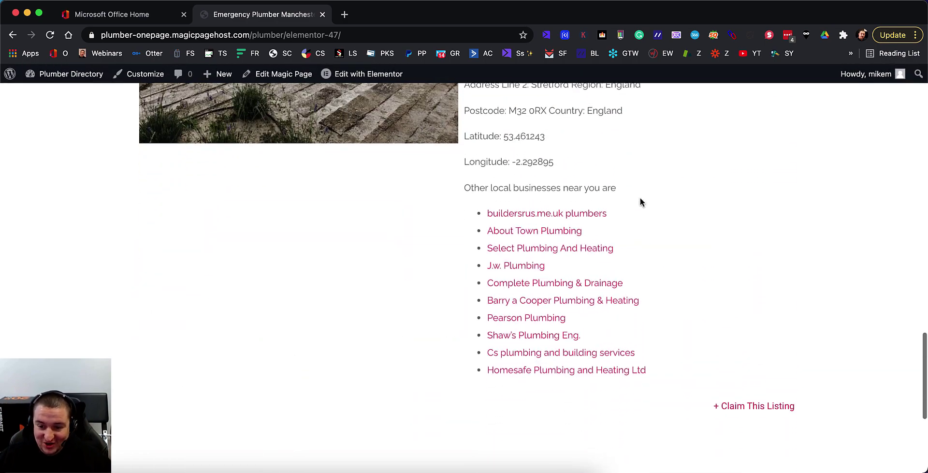
click(550, 227)
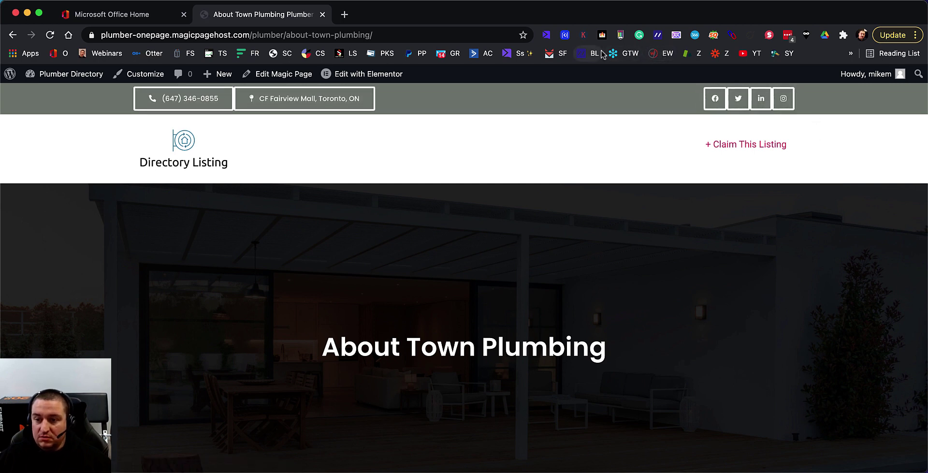
- Run SEOquake's Diagnosis on About Town Plumbing and send its Schema.org markup to Google's testing tool
click(713, 35)
click(355, 57)
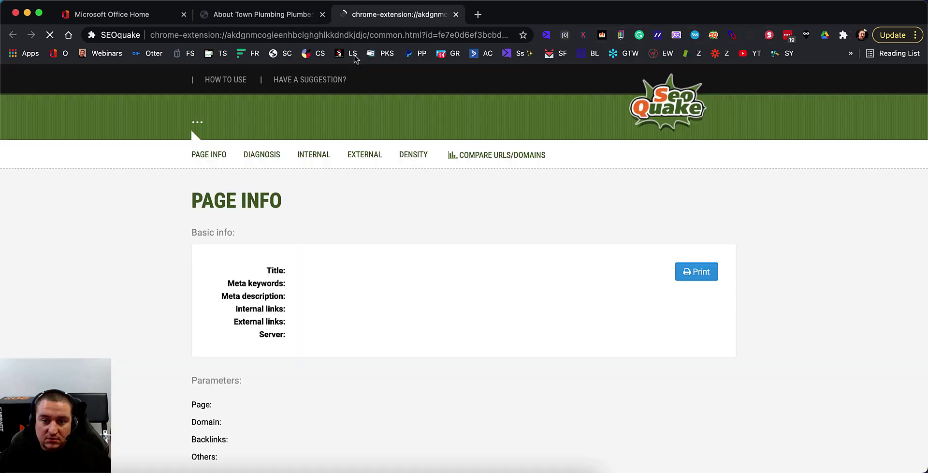
scroll(409, 338, down, 8)
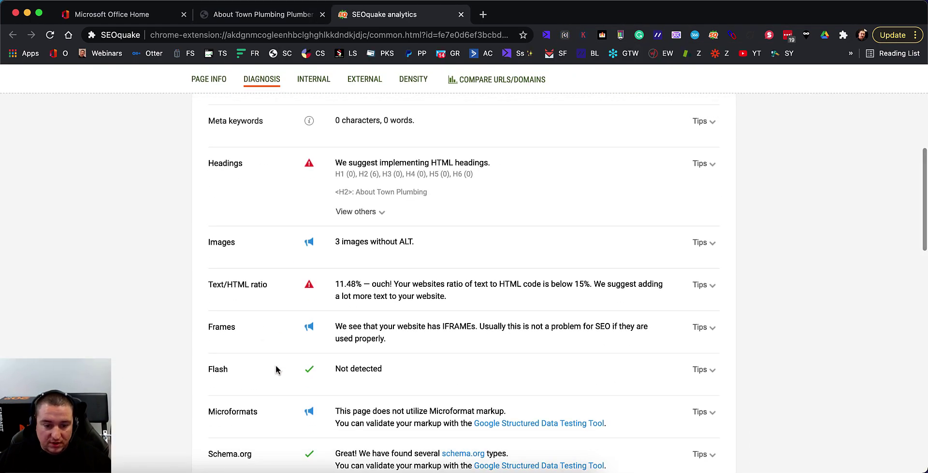
scroll(256, 413, down, 3)
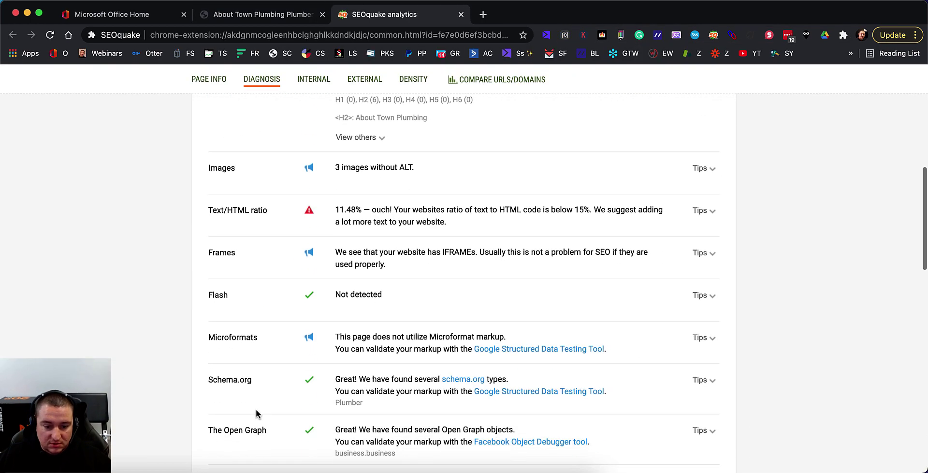
click(511, 391)
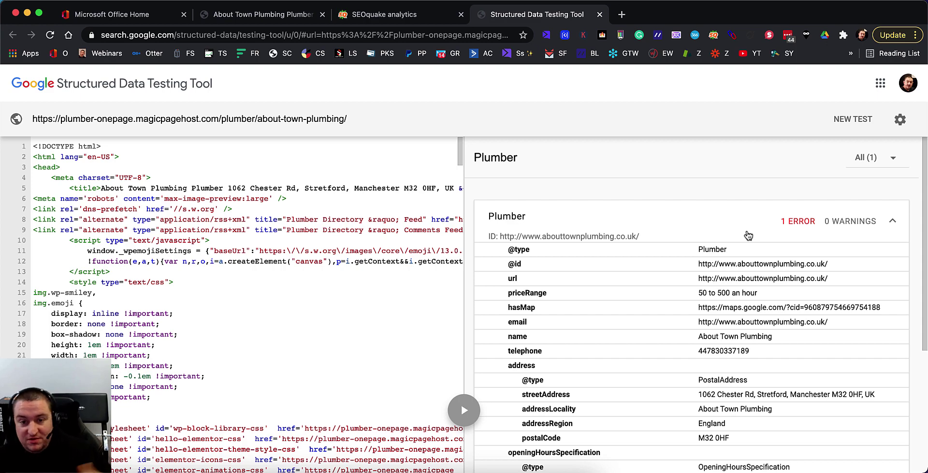
- Review the Plumber item's fields and its missing-image error, then return to the About Town Plumbing tab
scroll(773, 294, down, 4)
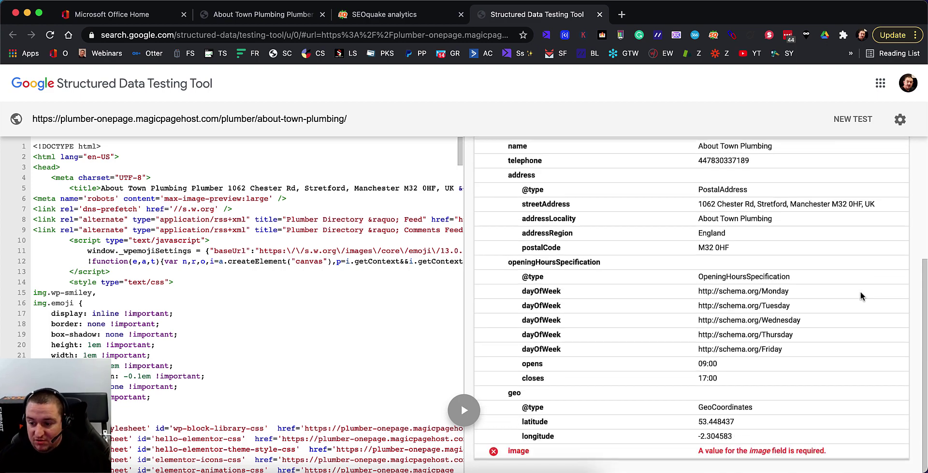
scroll(677, 386, up, 4)
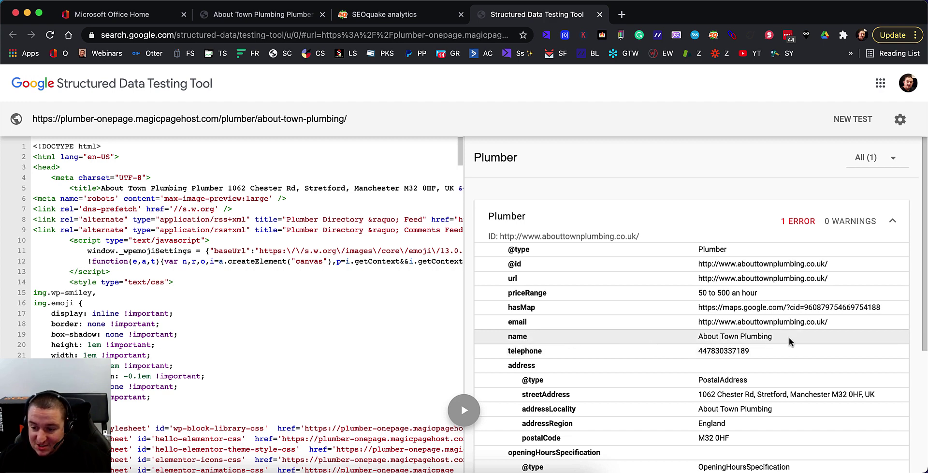
scroll(737, 338, down, 1)
scroll(712, 336, down, 2)
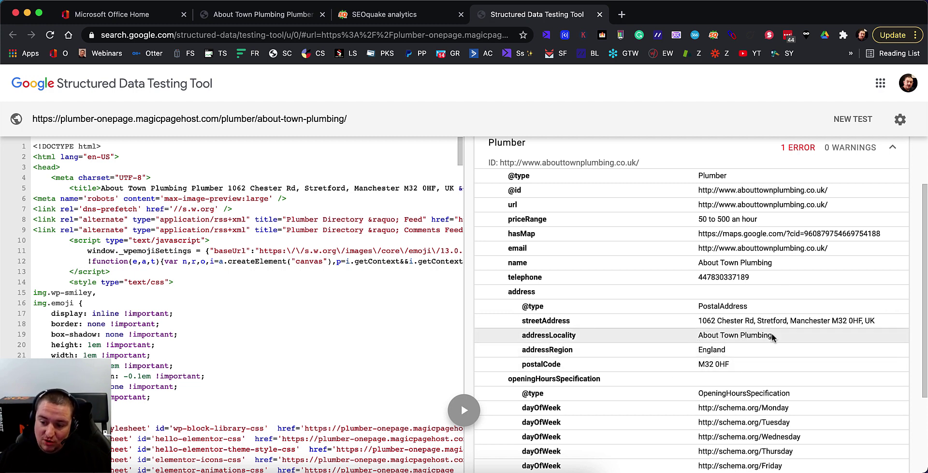
scroll(815, 343, down, 2)
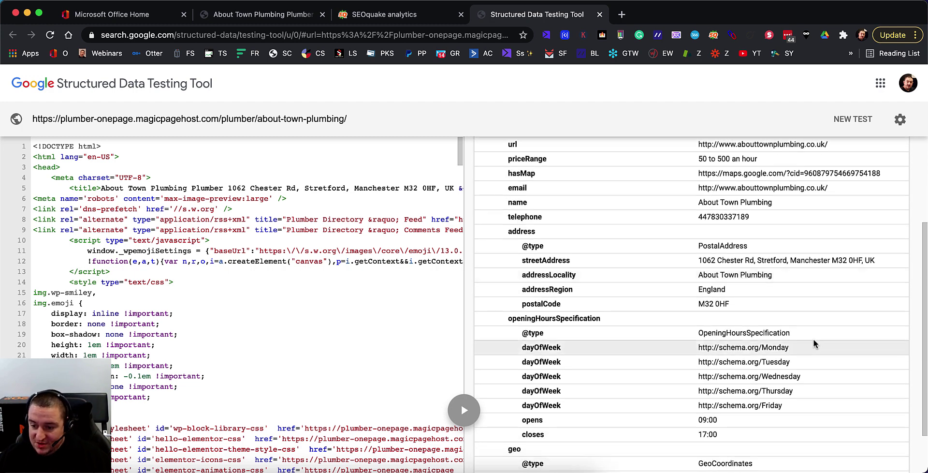
scroll(773, 353, down, 2)
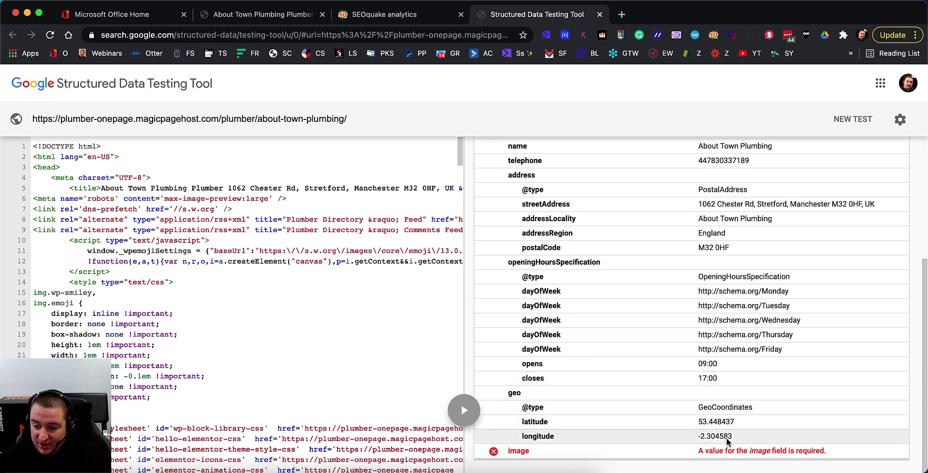
scroll(651, 328, up, 7)
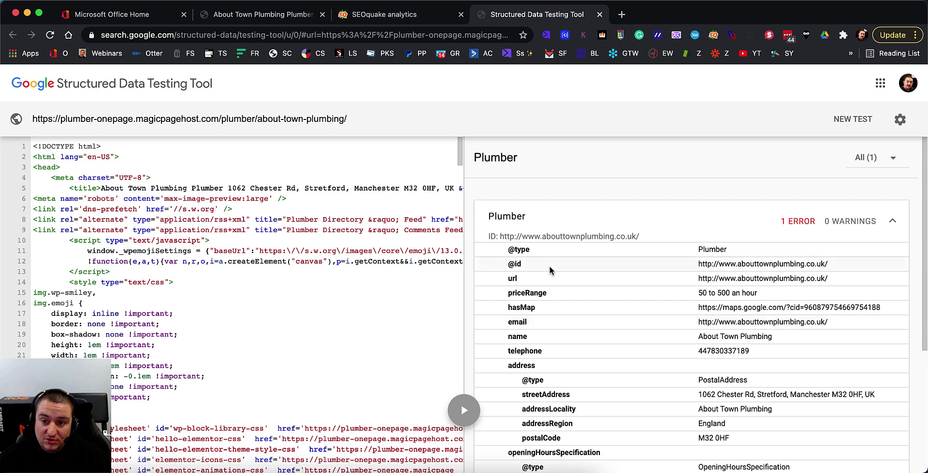
click(236, 15)
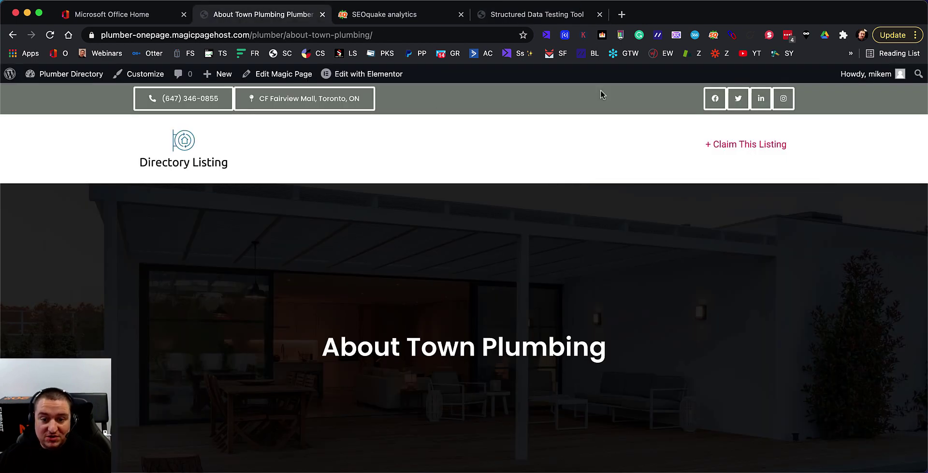
- Follow the Pearson Plumbing link in About Town Plumbing's nearby local businesses list
scroll(703, 150, down, 15)
scroll(704, 161, up, 2)
scroll(704, 166, up, 3)
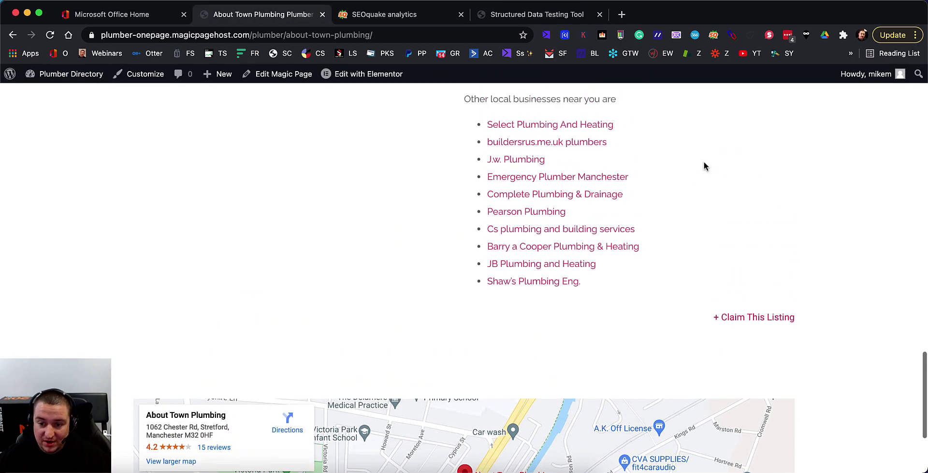
click(518, 285)
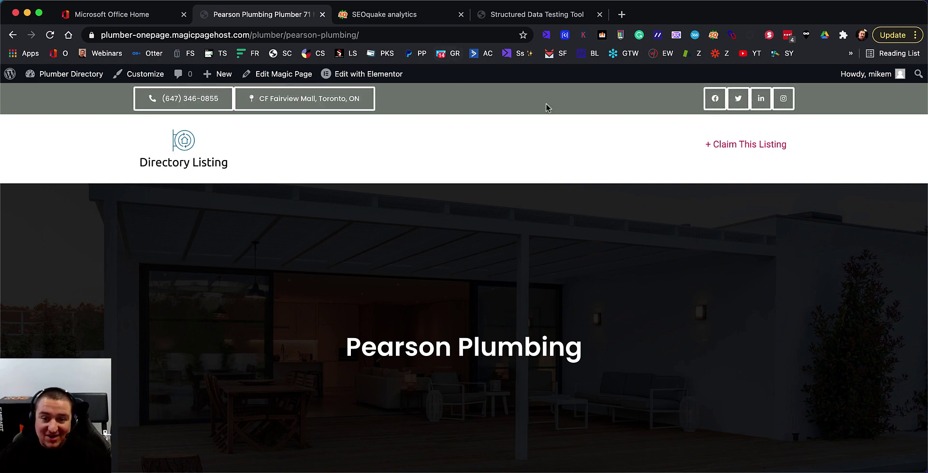
- Run SEOquake's Diagnosis on Pearson Plumbing and test its Schema.org markup in Google's Structured Data Testing Tool
click(713, 35)
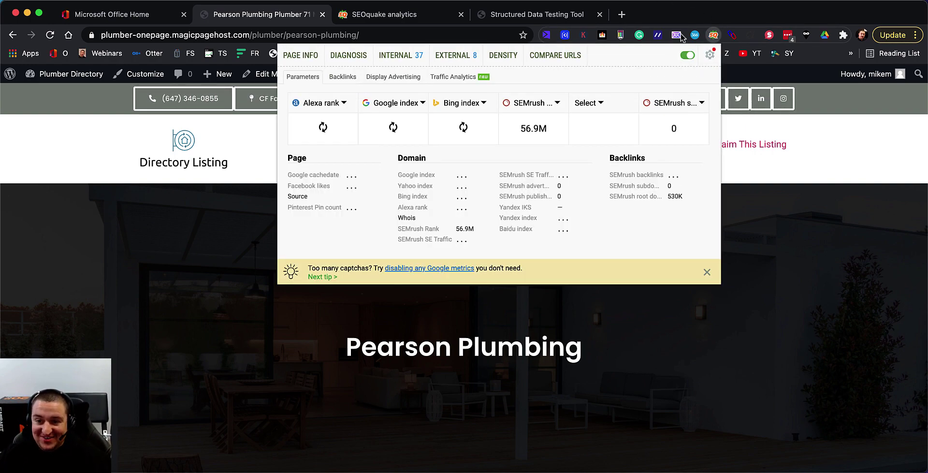
click(367, 56)
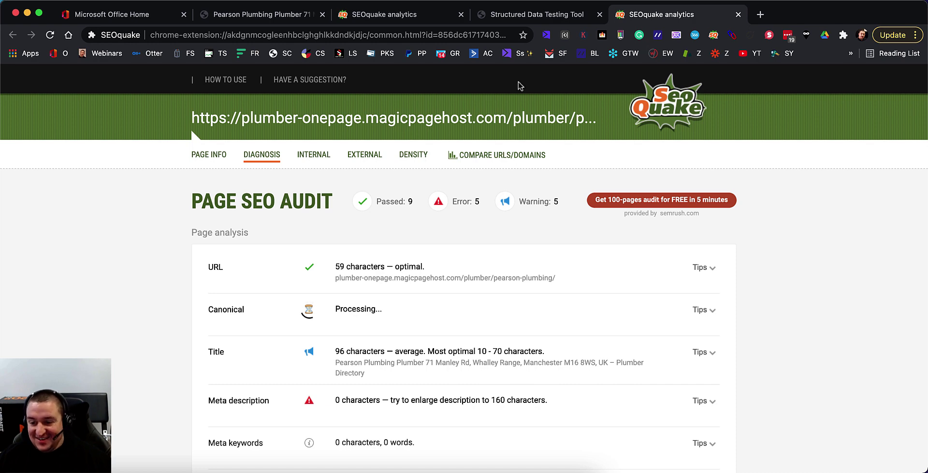
scroll(420, 263, down, 10)
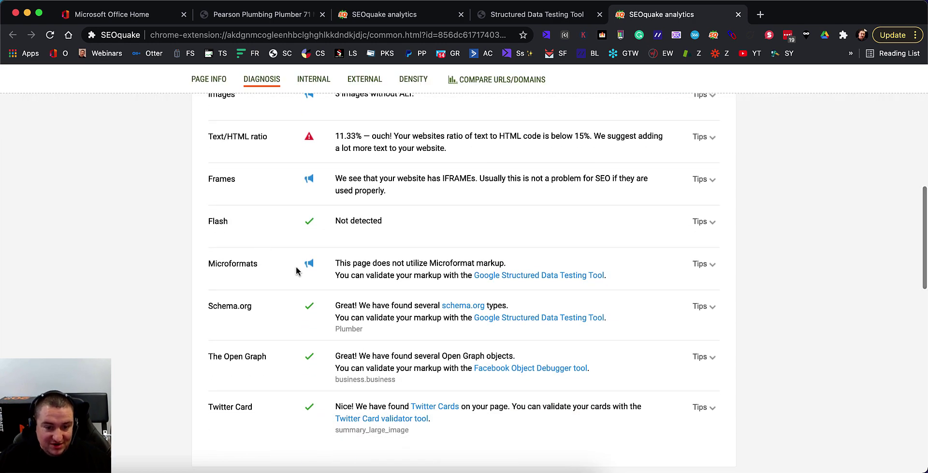
click(541, 317)
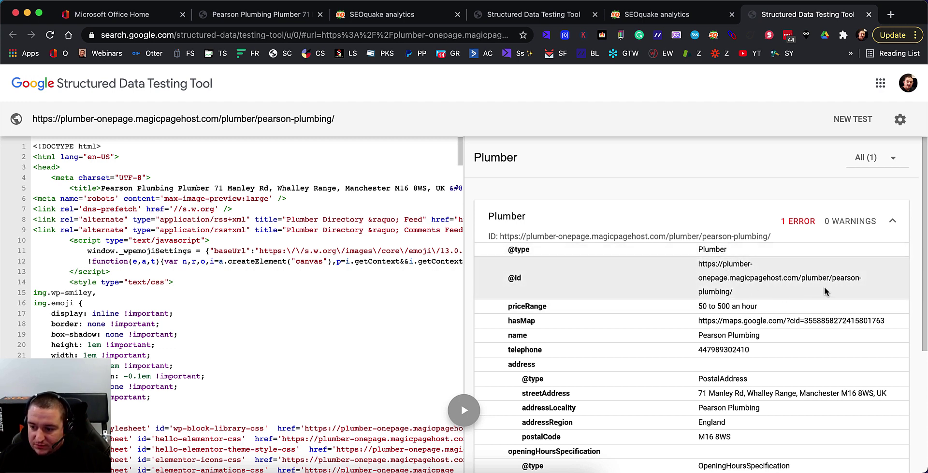
scroll(757, 295, down, 1)
scroll(757, 295, down, 1)
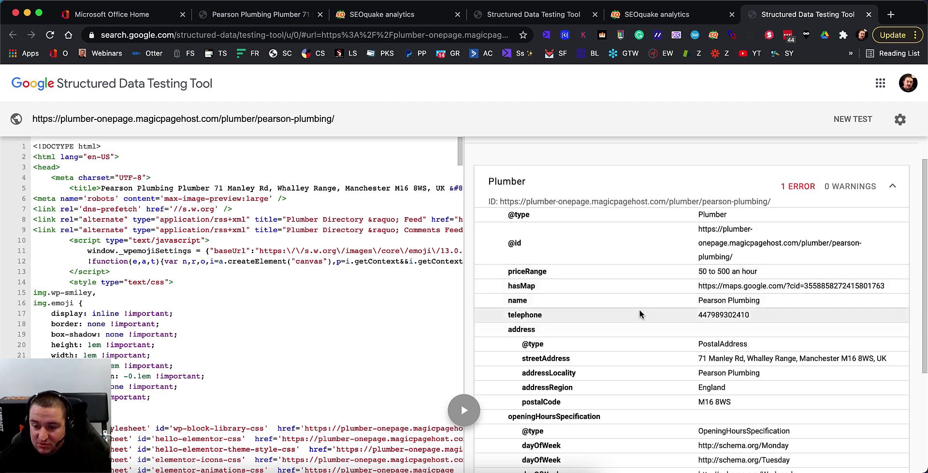
scroll(780, 336, down, 2)
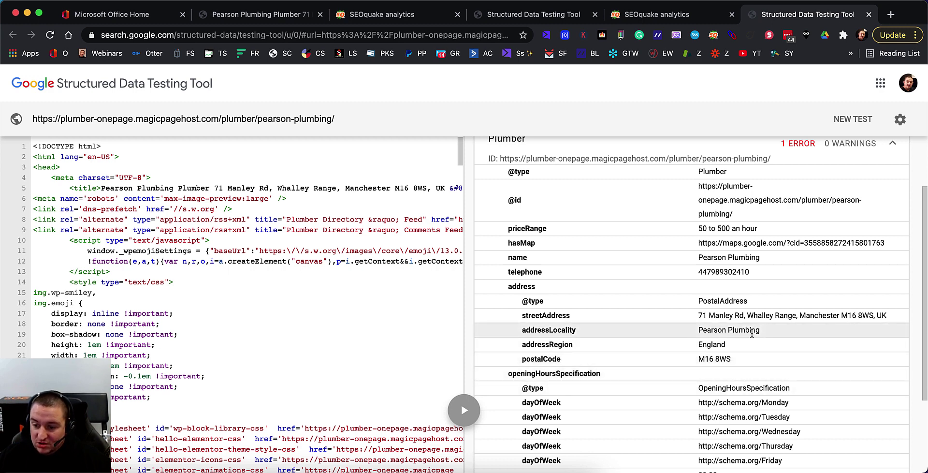
scroll(699, 329, down, 2)
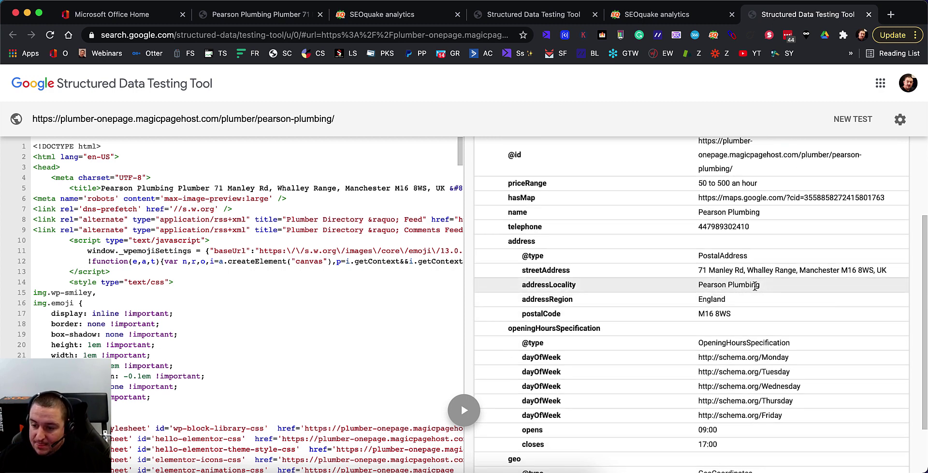
scroll(788, 295, down, 2)
scroll(789, 293, down, 1)
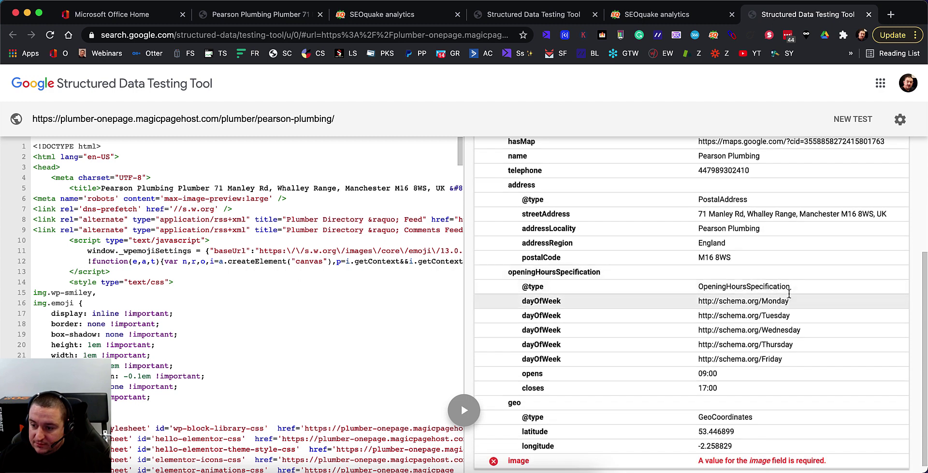
scroll(772, 271, down, 1)
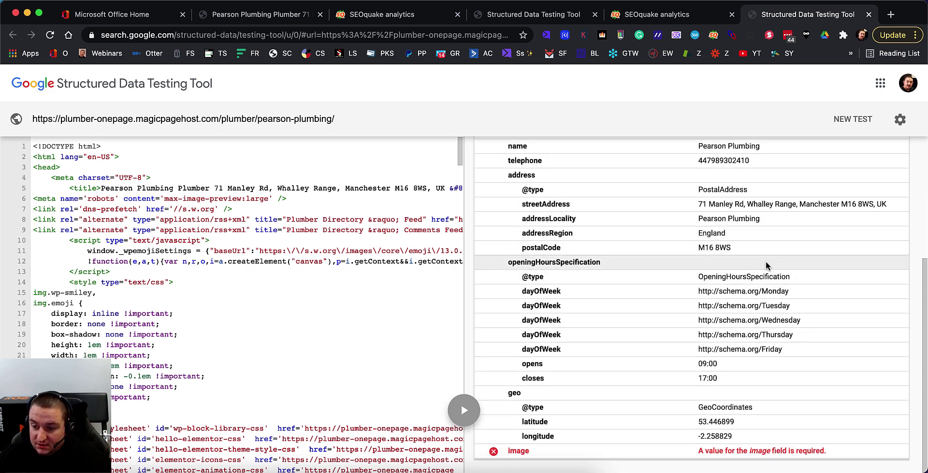
scroll(744, 439, up, 10)
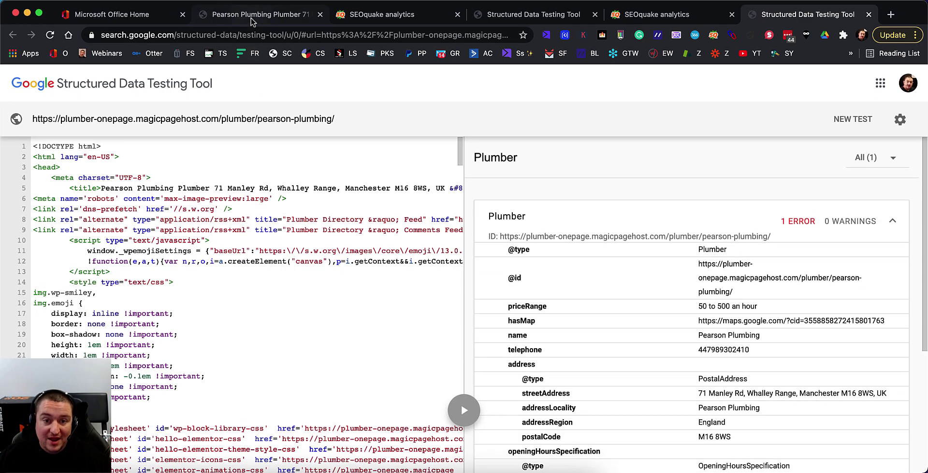
- Back on the Pearson Plumbing tab, follow the Rawcliffe Plumbers Manchester link in the nearby businesses list
click(253, 14)
scroll(477, 281, down, 5)
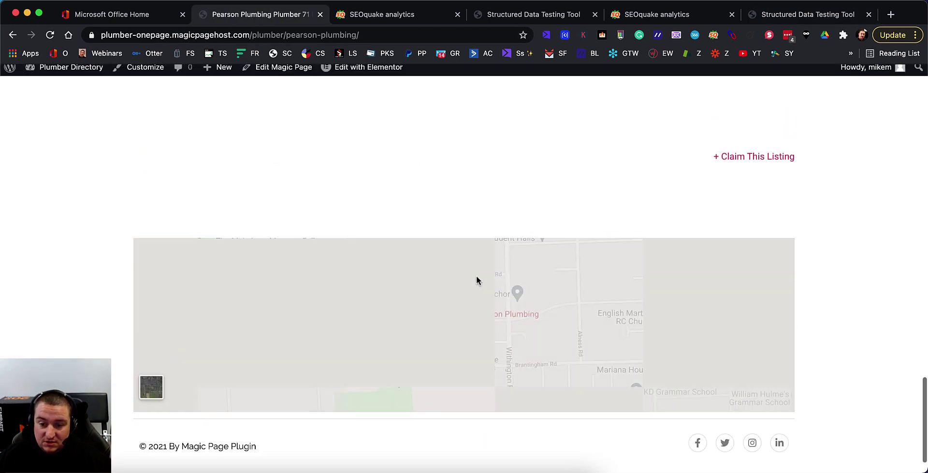
scroll(479, 278, up, 5)
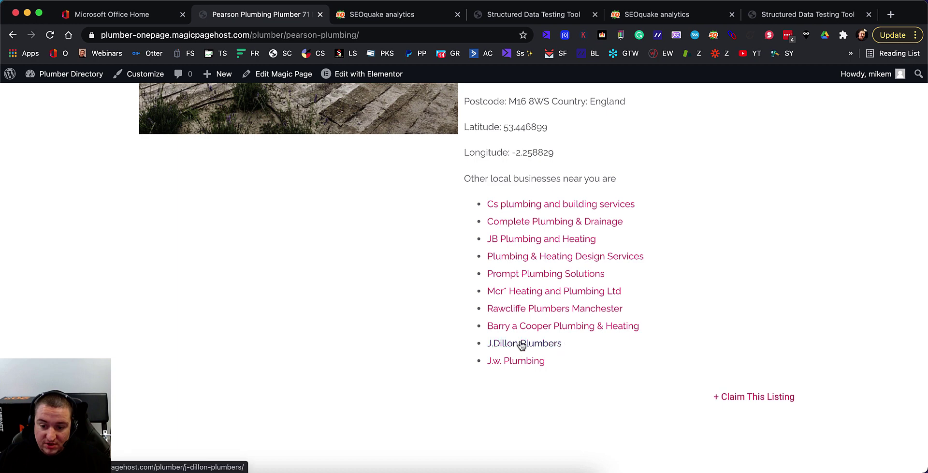
click(535, 310)
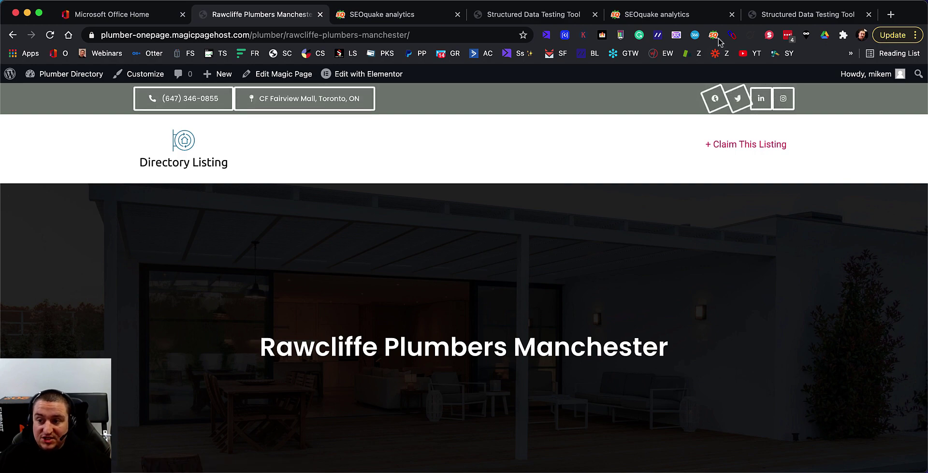
- Run SEOquake's Diagnosis on Rawcliffe Plumbers Manchester and test its Schema.org markup in Google's testing tool
click(714, 36)
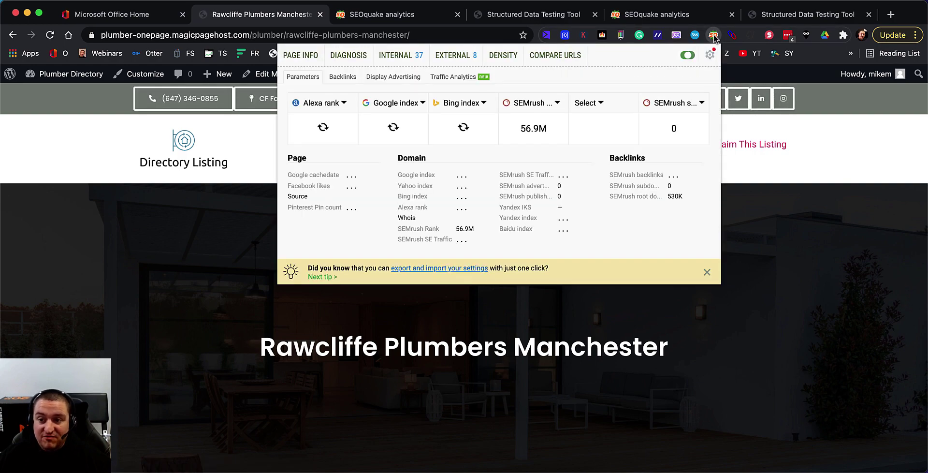
click(348, 55)
scroll(558, 362, down, 5)
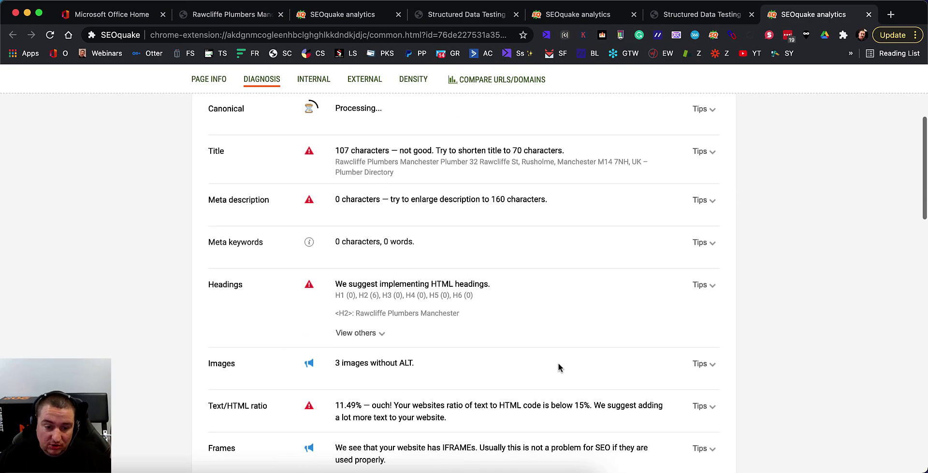
scroll(557, 367, down, 6)
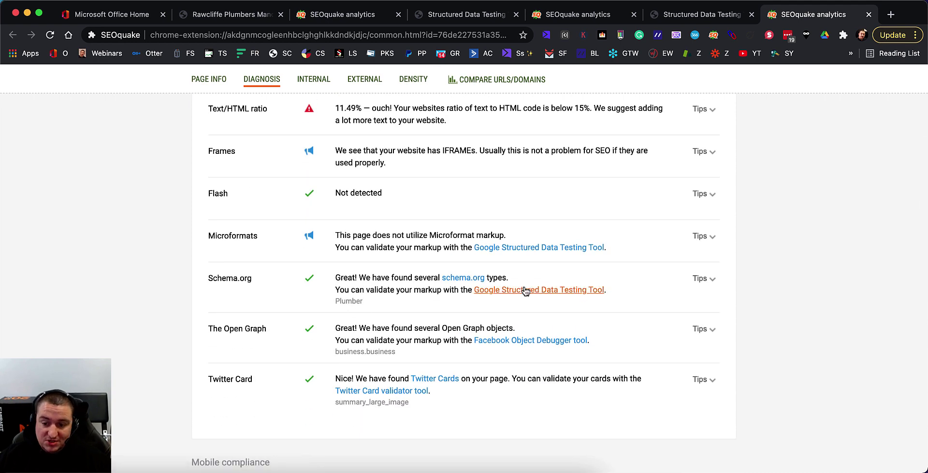
click(525, 289)
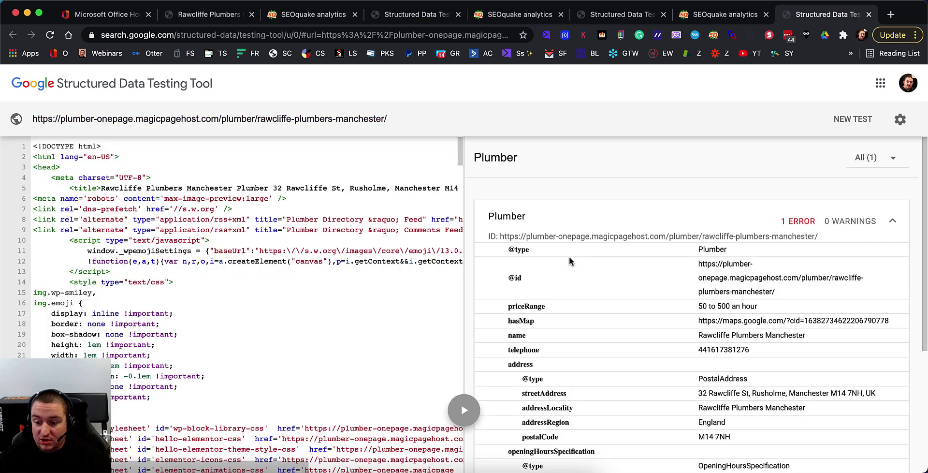
scroll(694, 330, down, 2)
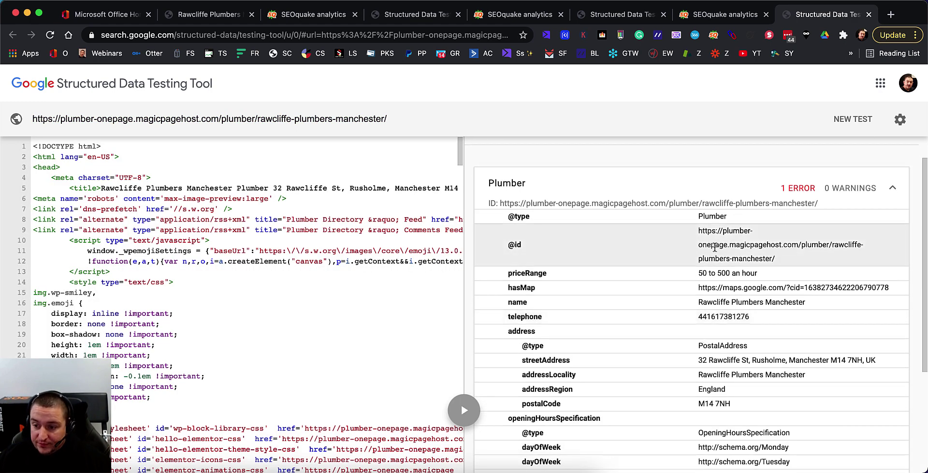
scroll(740, 261, down, 2)
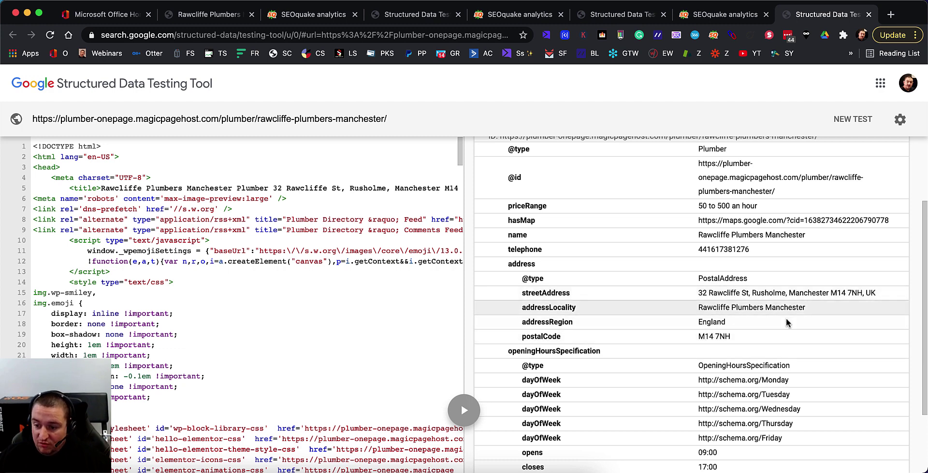
scroll(782, 327, down, 2)
scroll(782, 326, down, 1)
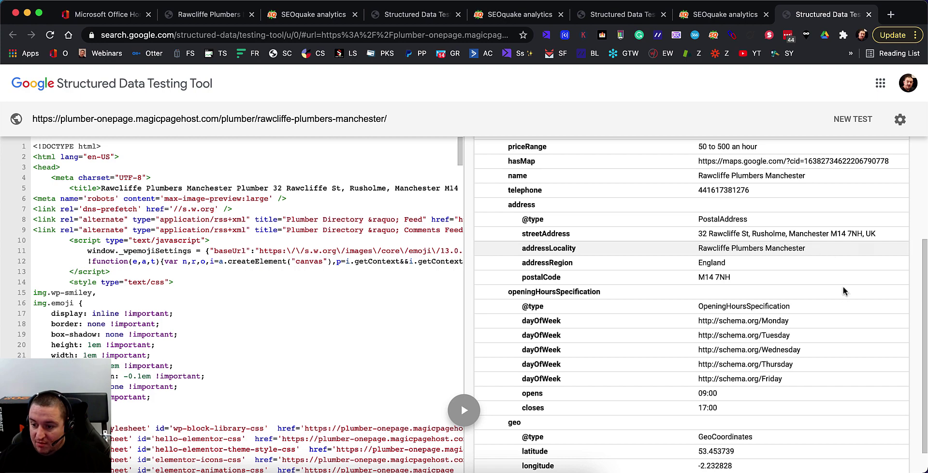
scroll(836, 290, down, 1)
scroll(788, 321, up, 5)
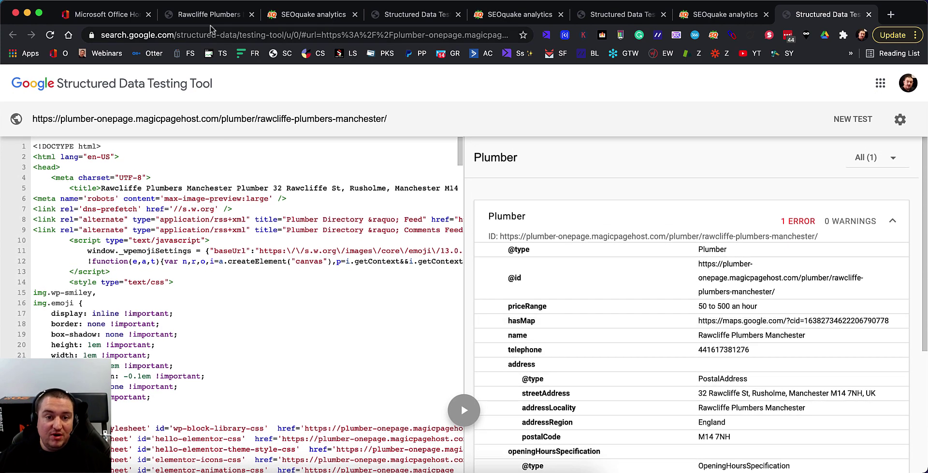
- From the Rawcliffe listing, open the Elementor #47 Magic Page editor and scroll through its 233-location settings
click(210, 18)
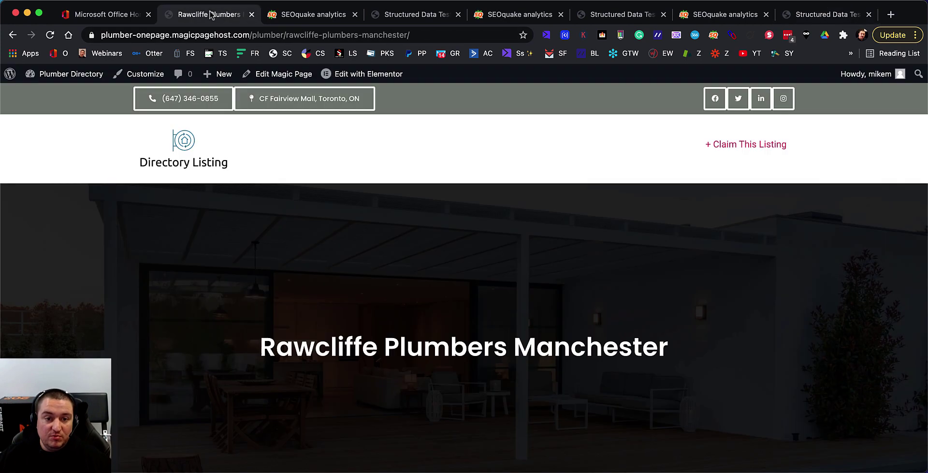
click(278, 73)
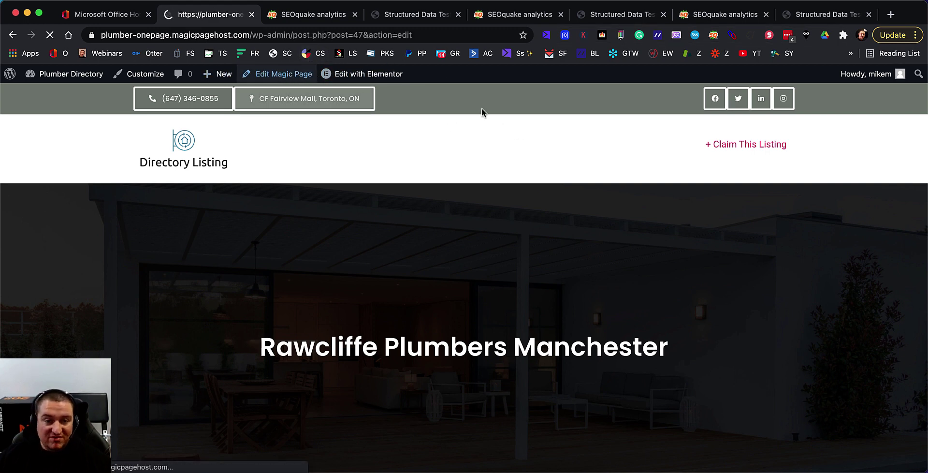
scroll(662, 305, down, 10)
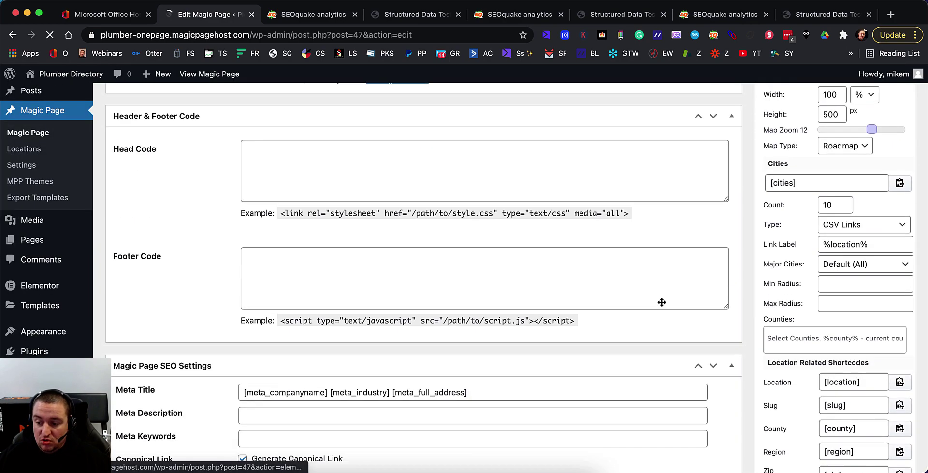
scroll(842, 236, down, 15)
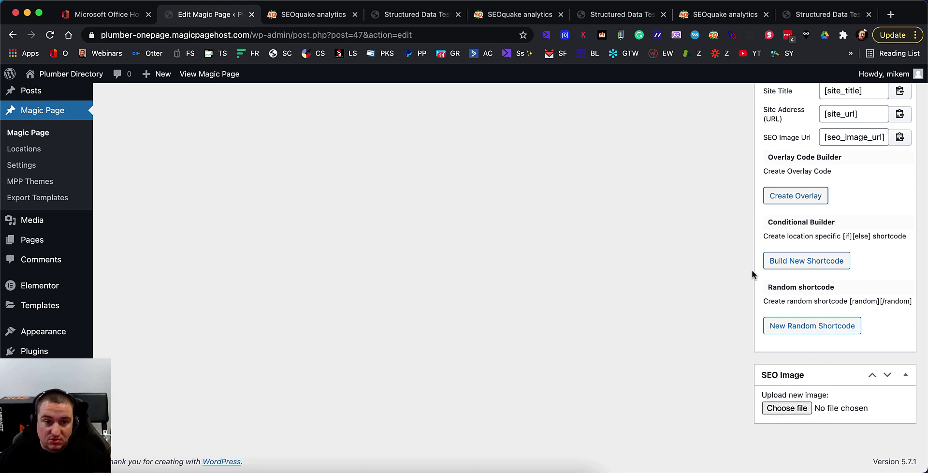
scroll(645, 292, up, 20)
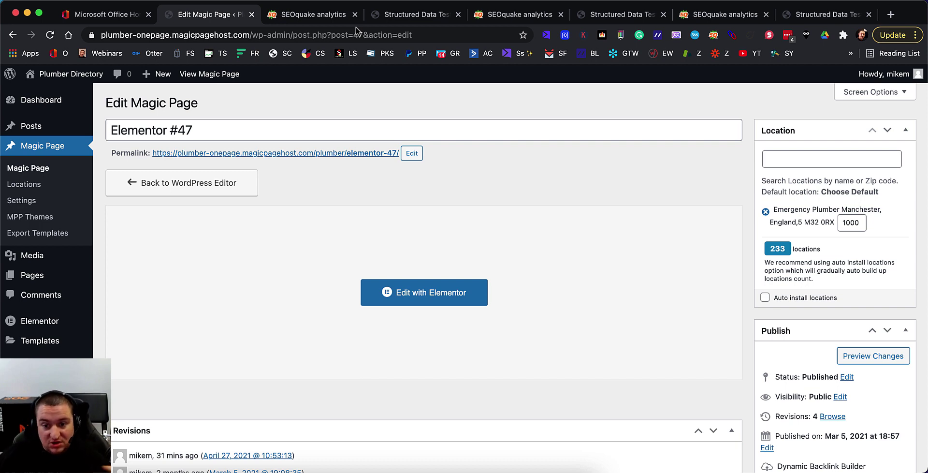
- View the published Elementor #47 Magic Page from the admin bar, now showing Emergency Plumber Manchester
click(211, 74)
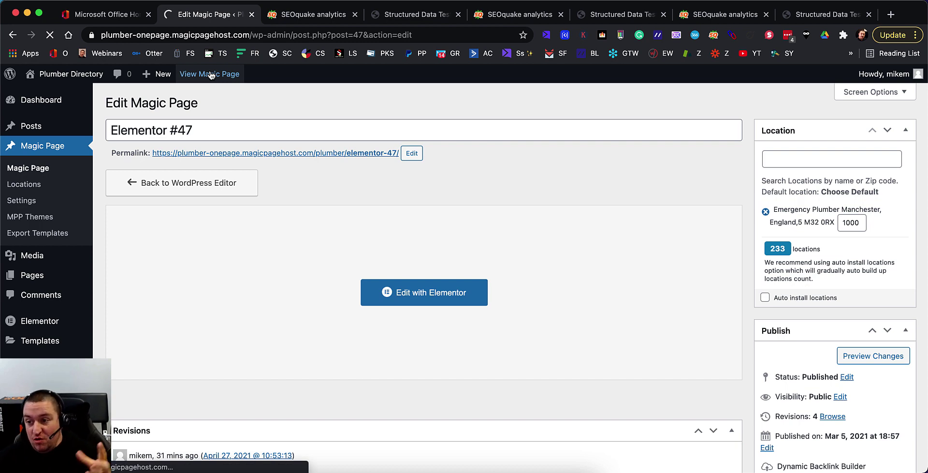